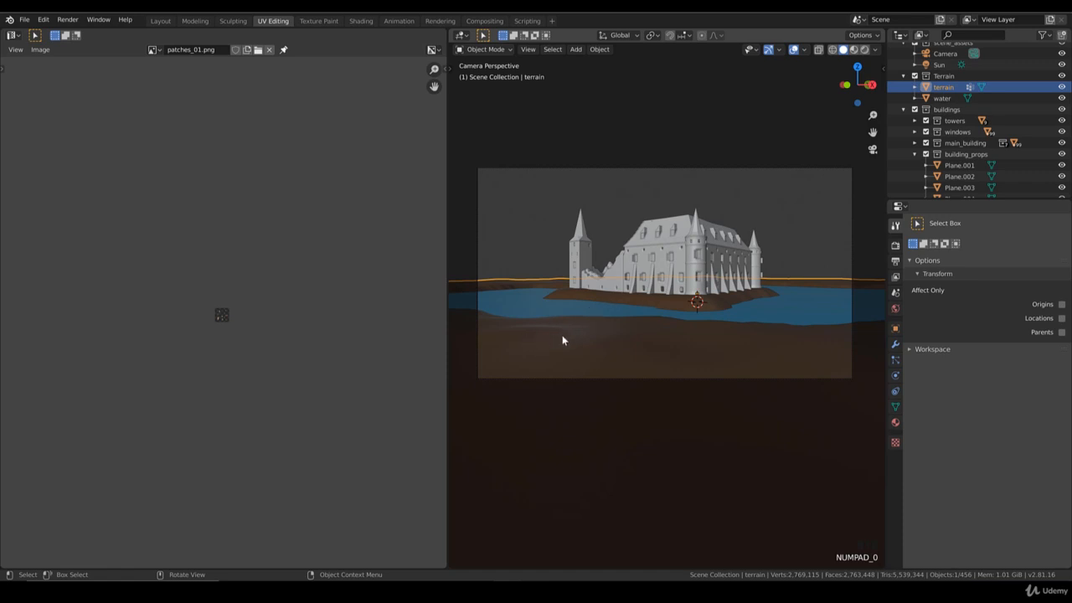
Step: Add a Subdivision Surface modifier to the terrain object
click(894, 345)
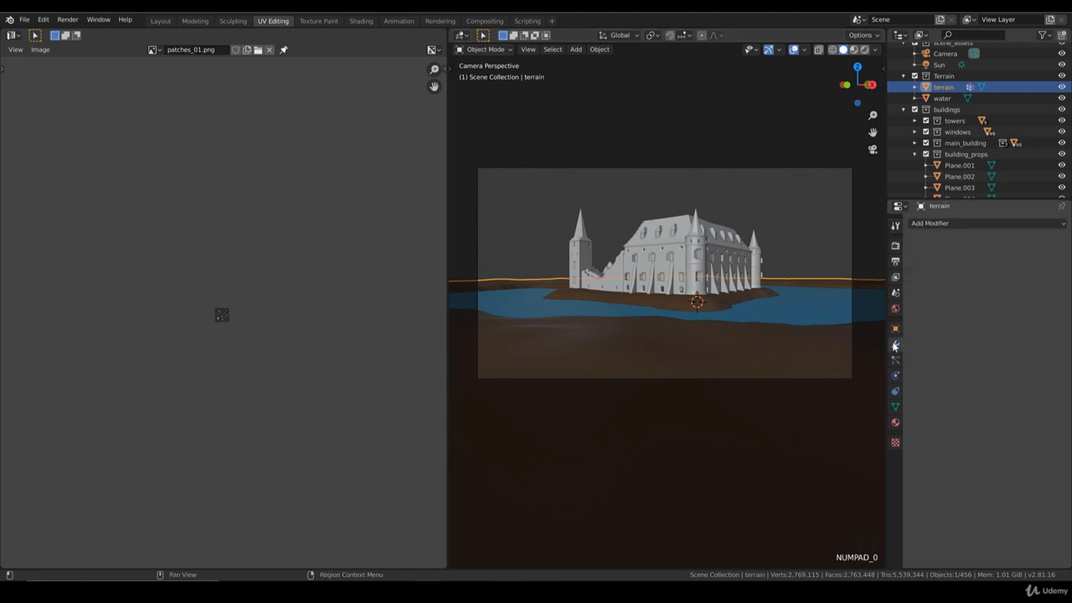
click(928, 224)
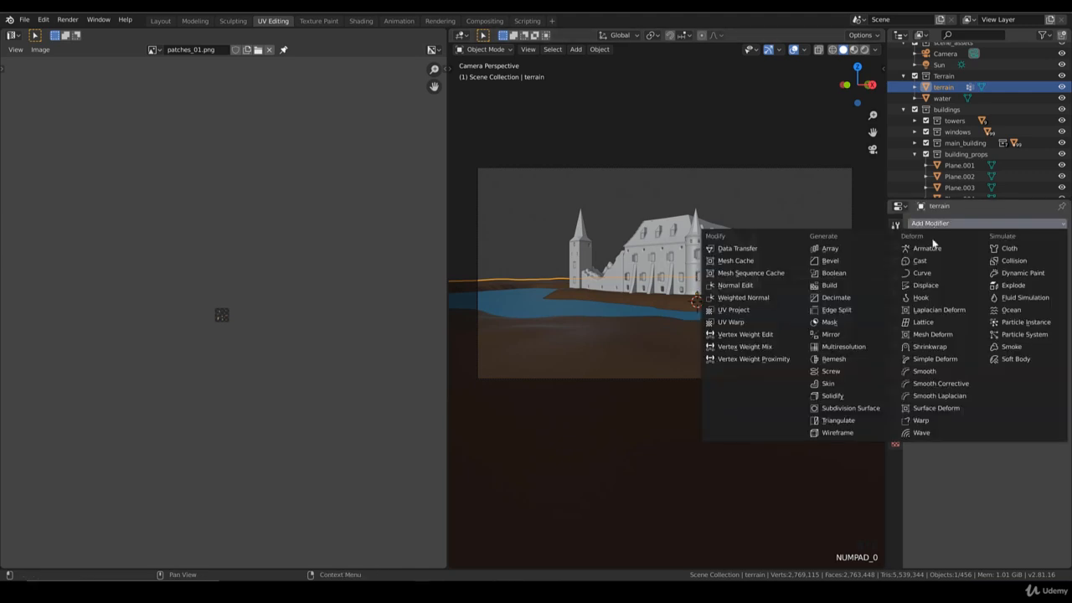
click(848, 408)
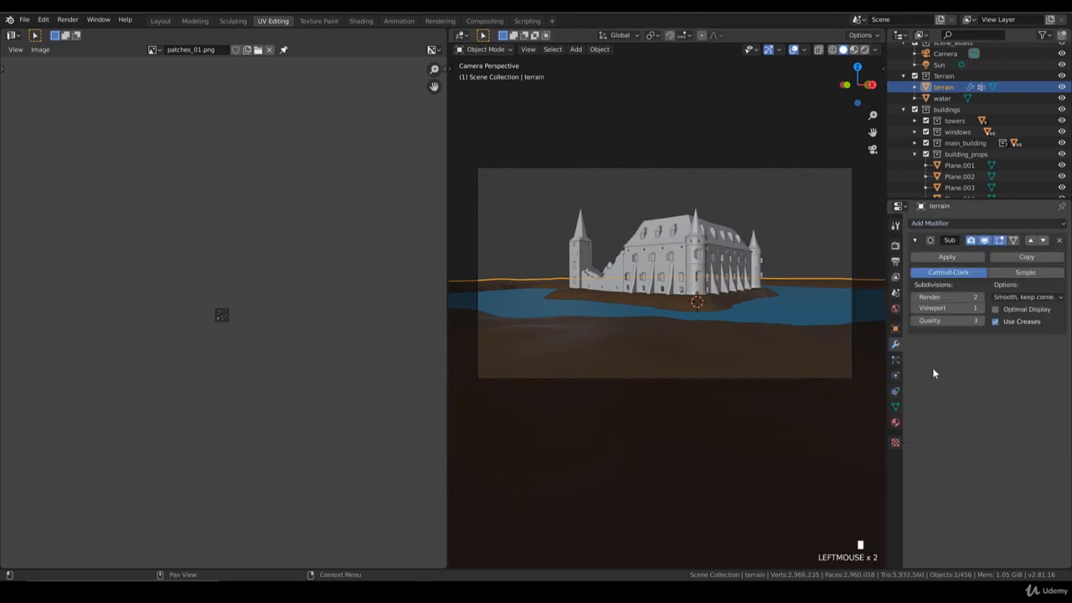
Step: Add a Displace modifier to the terrain and create a new texture for it
click(933, 223)
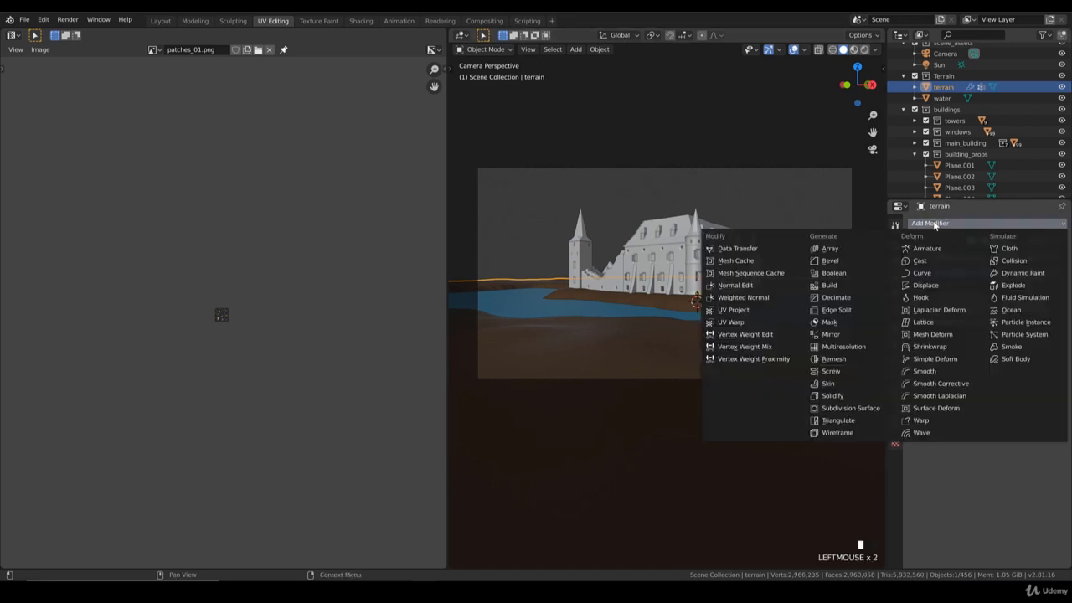
click(938, 285)
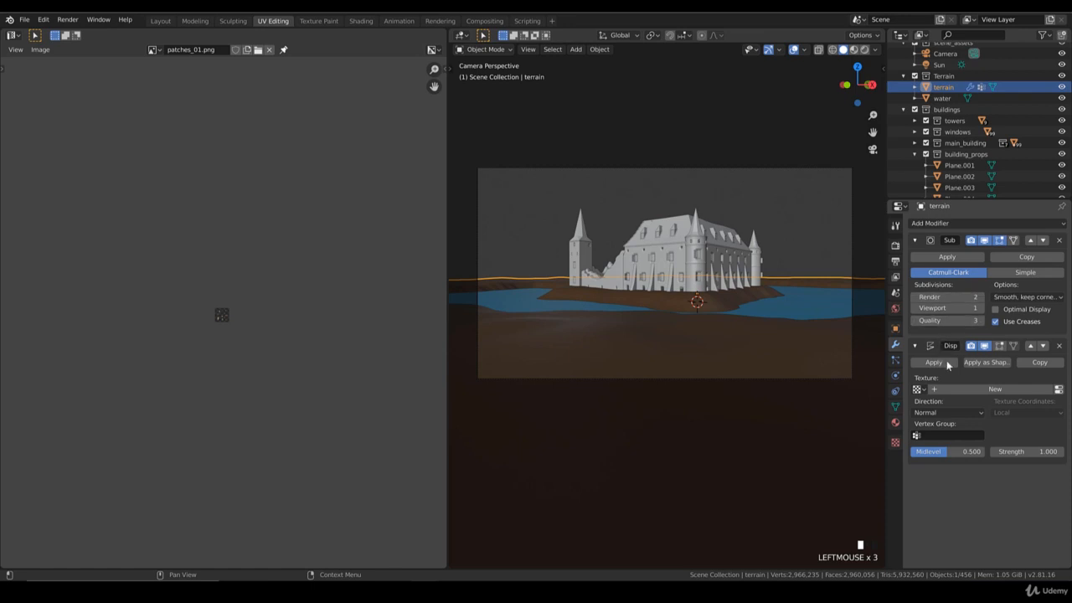
click(982, 390)
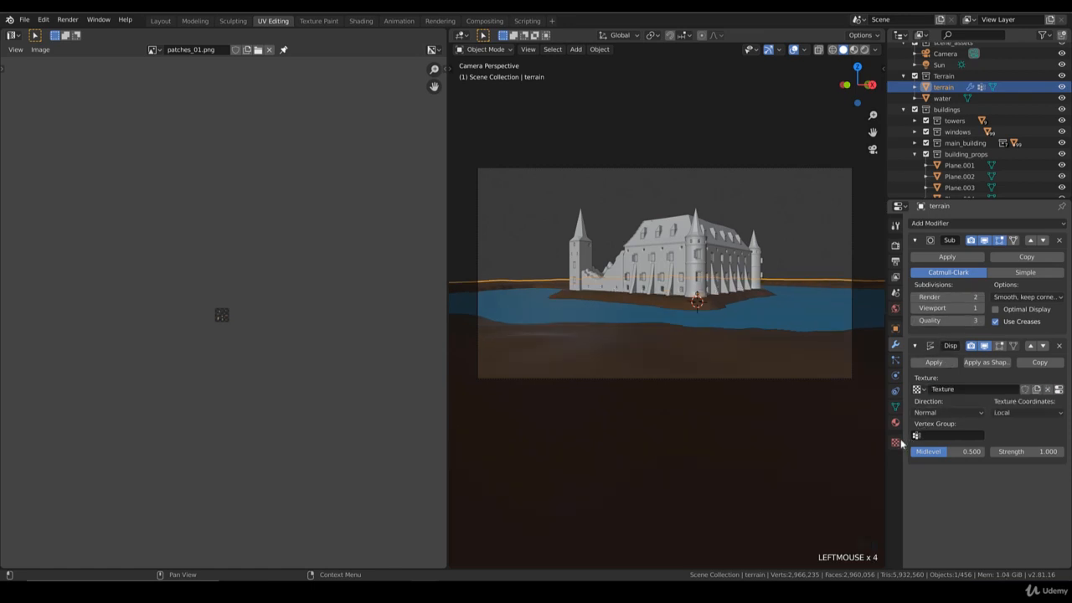
click(1033, 416)
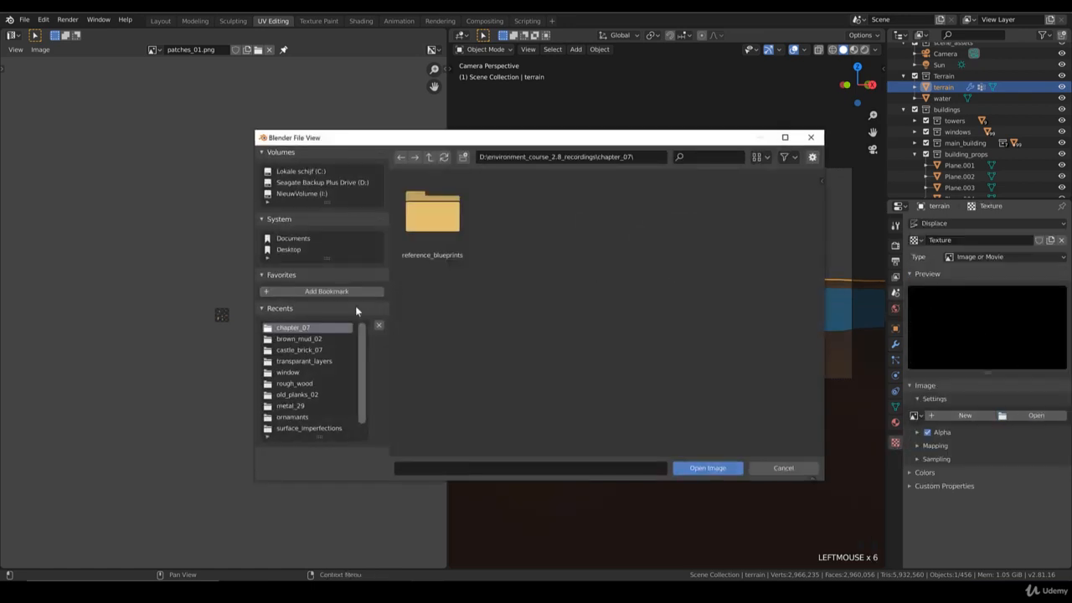
click(301, 337)
click(689, 218)
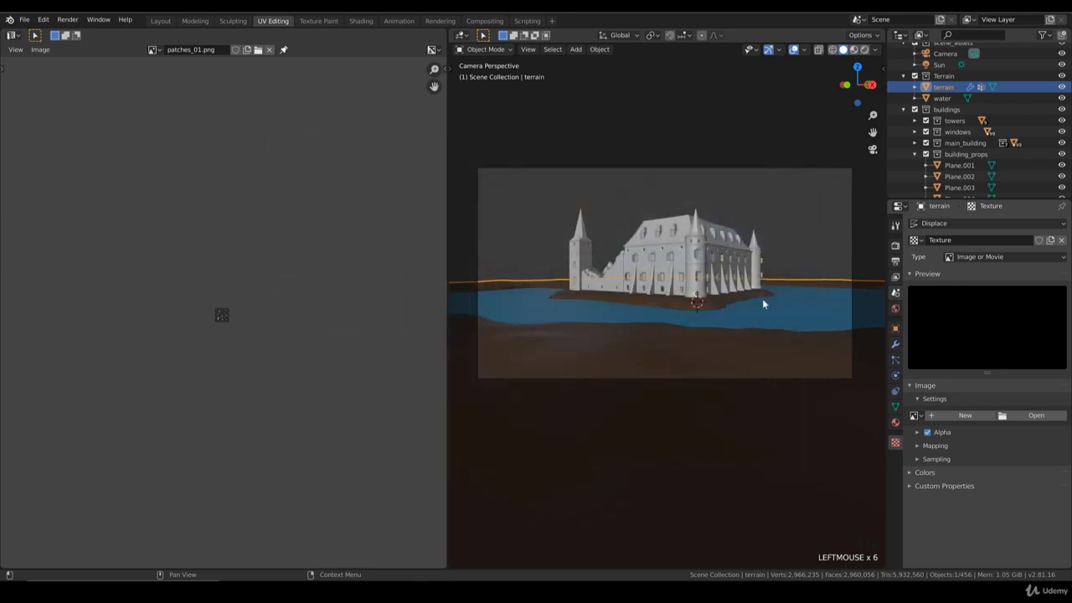
Step: Set the Displace modifier's vertex group to mud_disp and its texture coordinates to UV
click(896, 361)
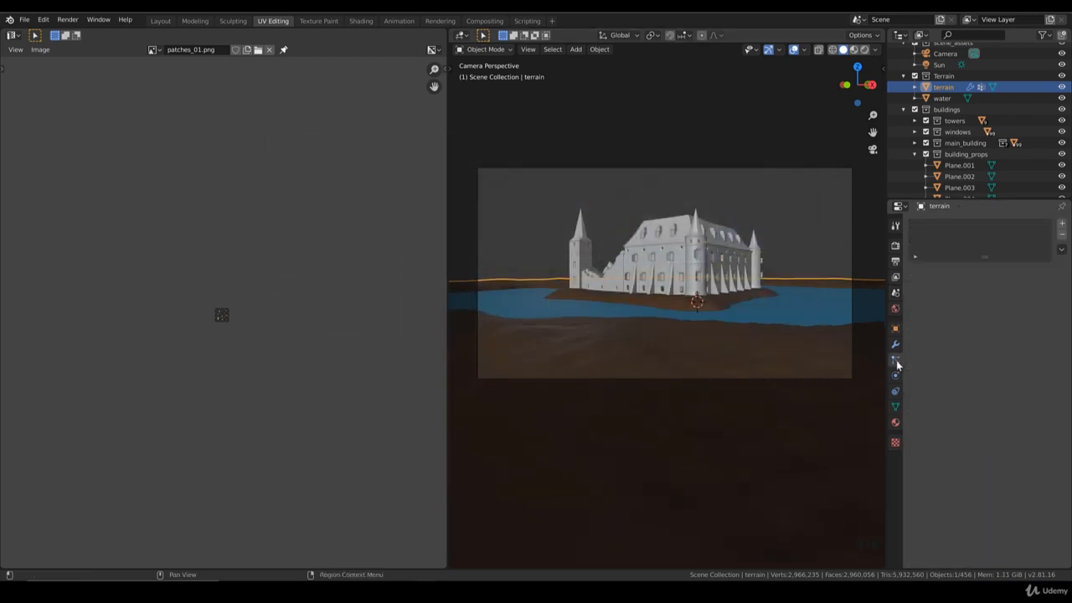
click(895, 345)
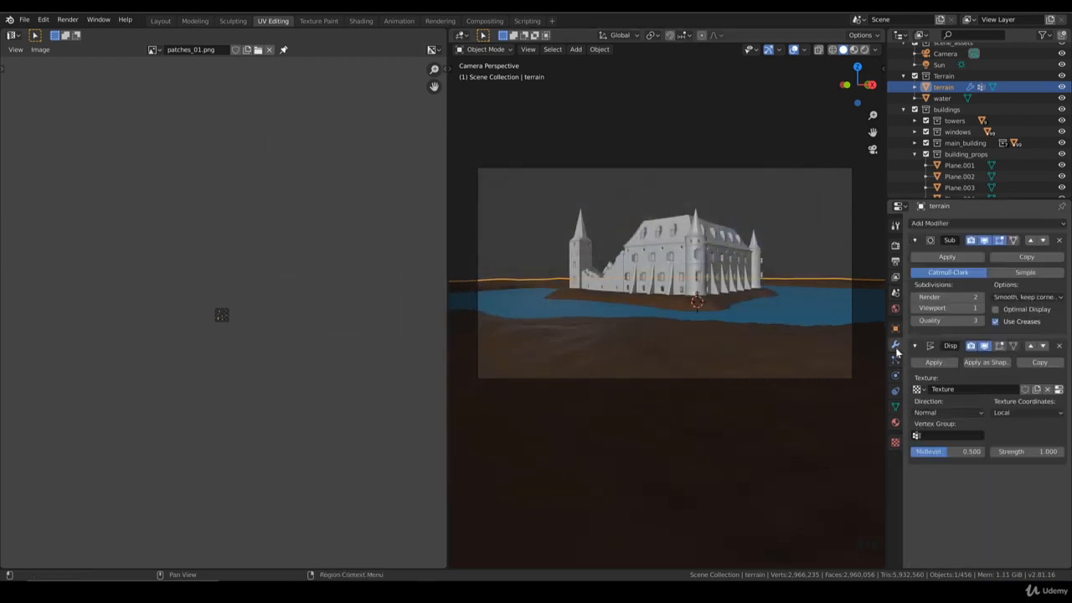
click(935, 436)
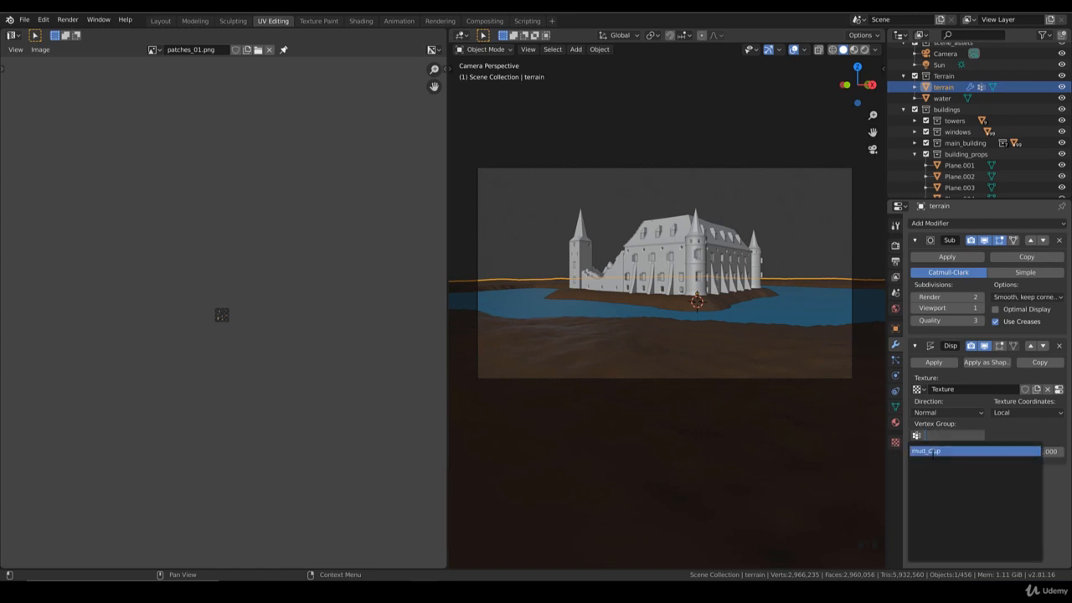
click(933, 452)
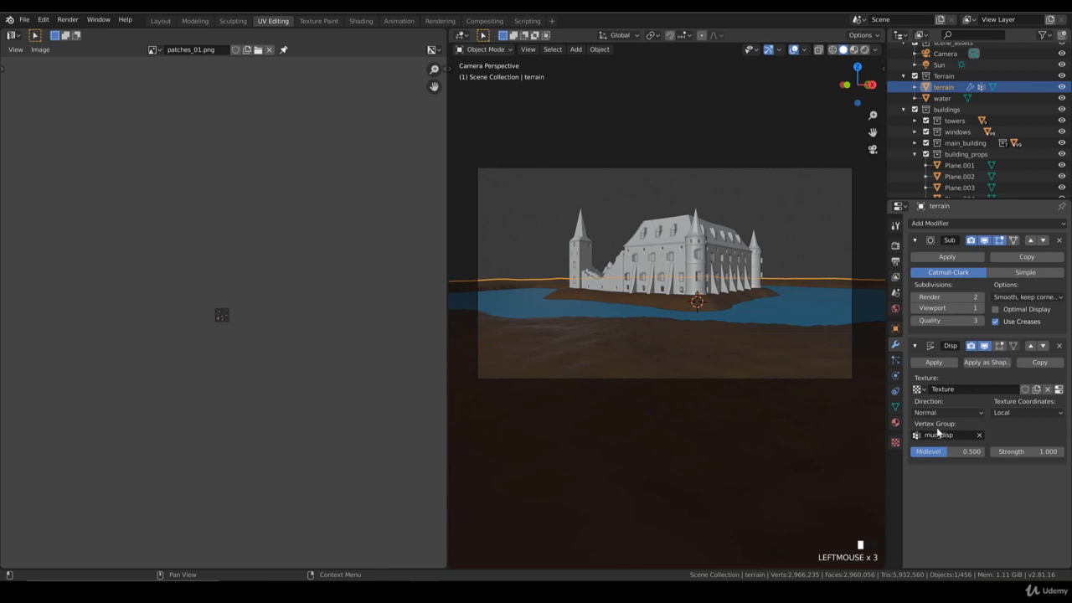
click(1009, 413)
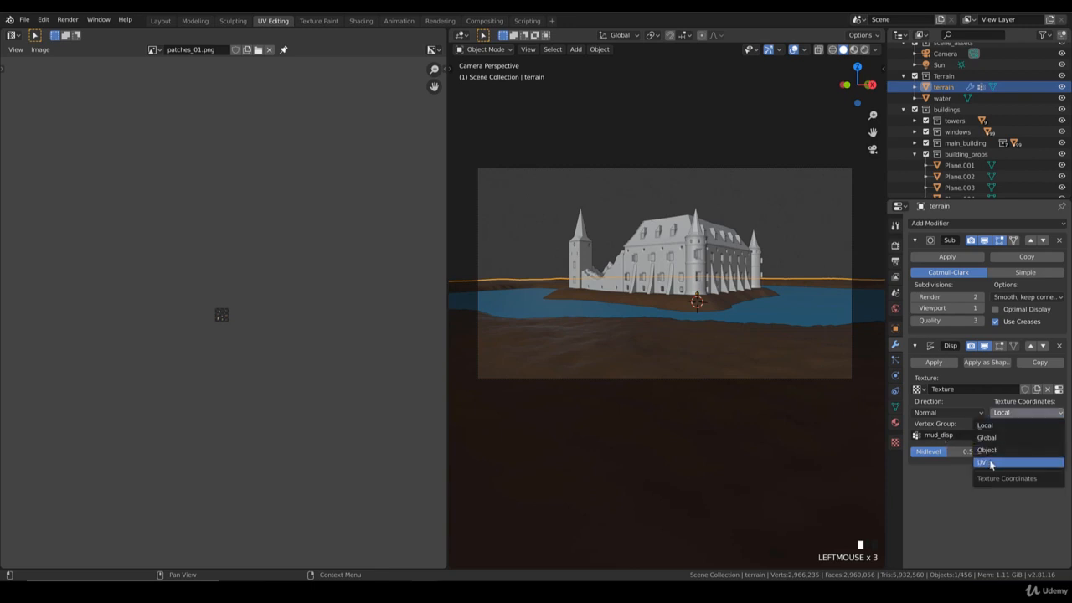
click(990, 463)
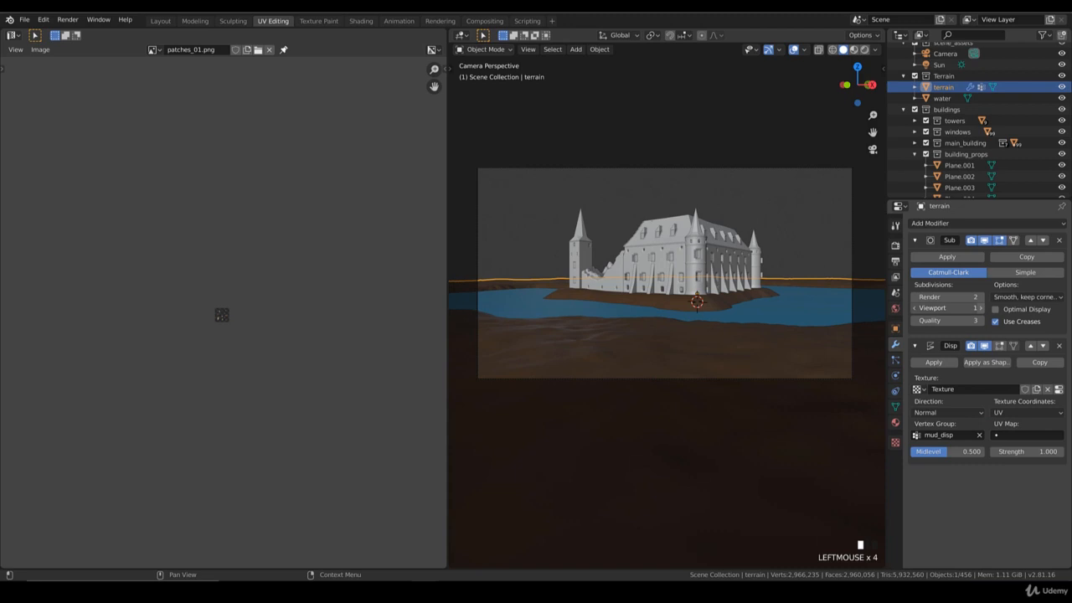
Step: Raise the Subdivision Surface viewport and render levels to 3
click(981, 308)
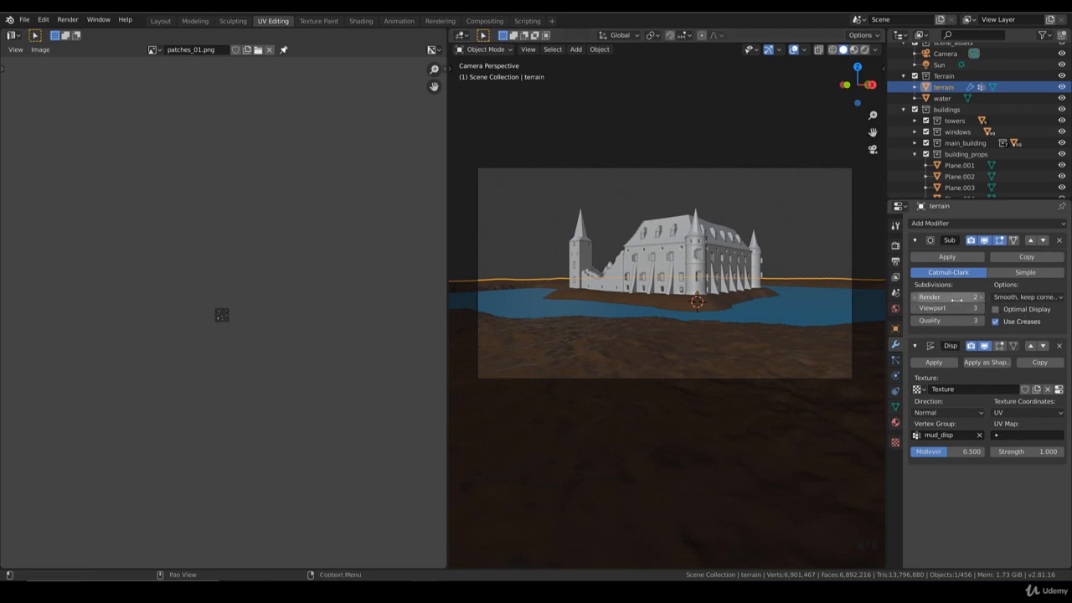
click(981, 297)
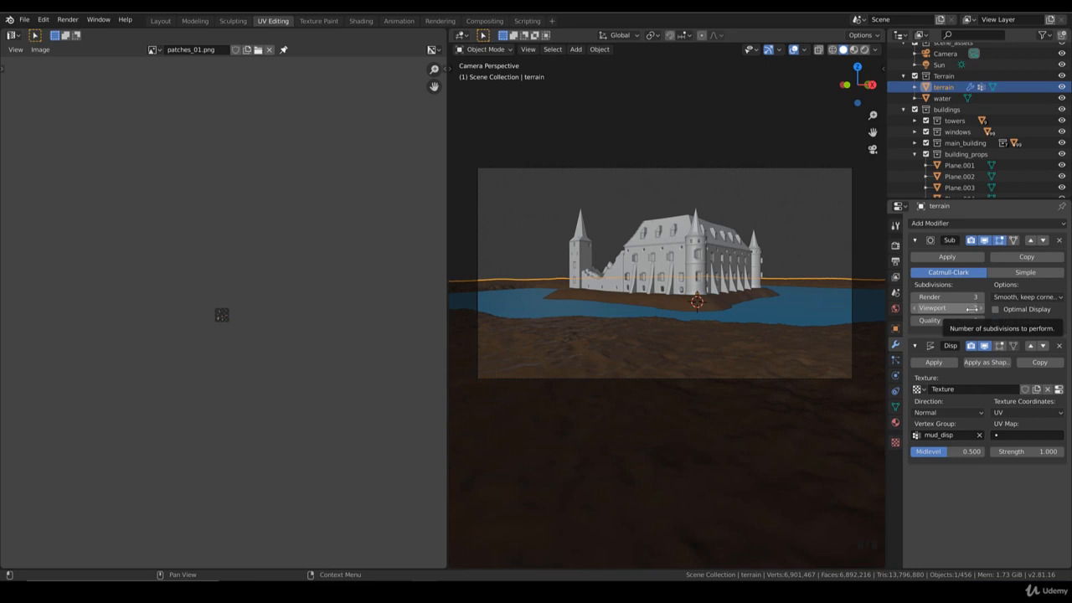
scroll(709, 316, up, 2)
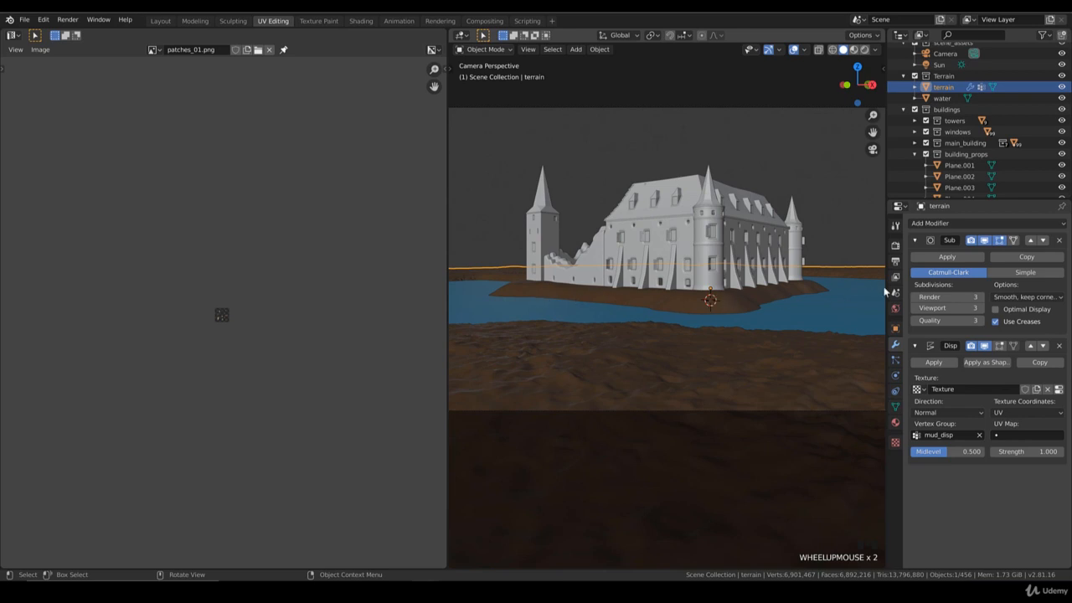
Step: Turn off viewport display for both the Subdivision Surface and Displace modifiers
click(984, 240)
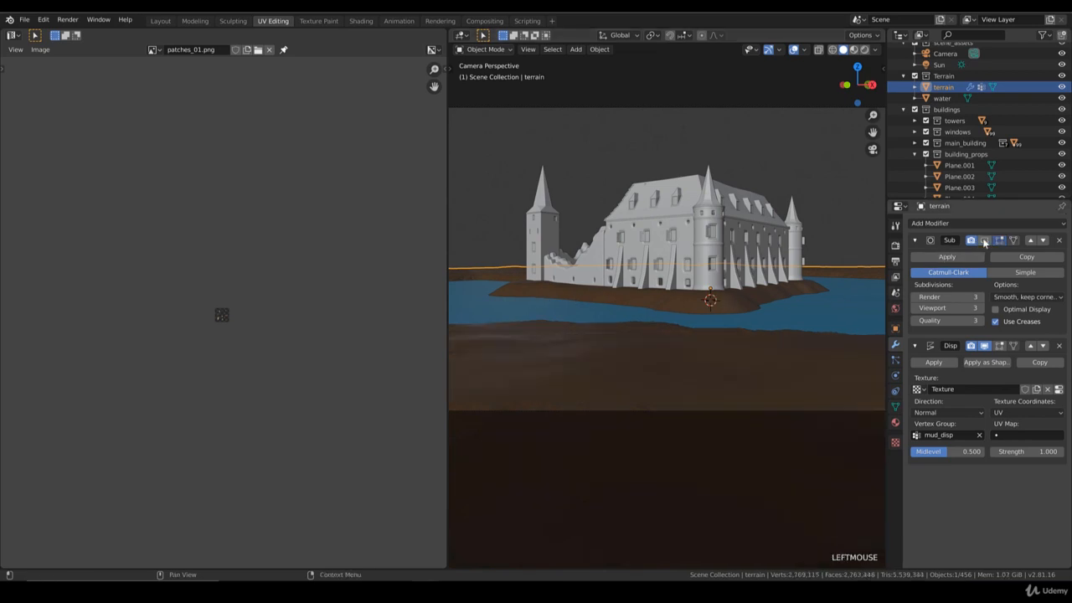
click(983, 346)
middle_drag(636, 352, 661, 311)
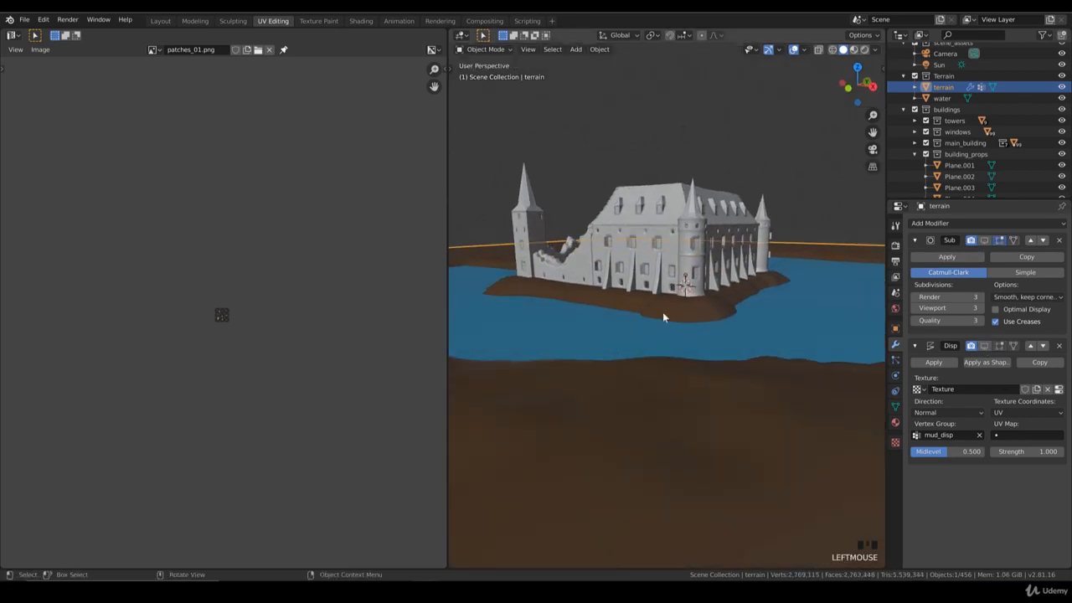
Step: Switch the terrain into Weight Paint mode
click(498, 49)
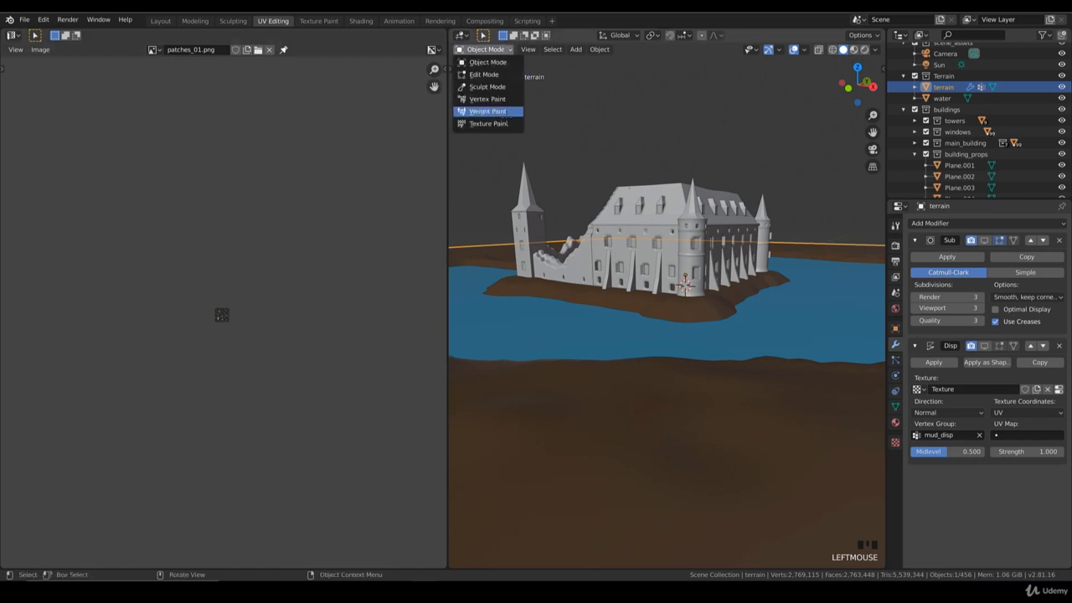
click(503, 112)
middle_drag(668, 205, 682, 344)
scroll(694, 324, up, 3)
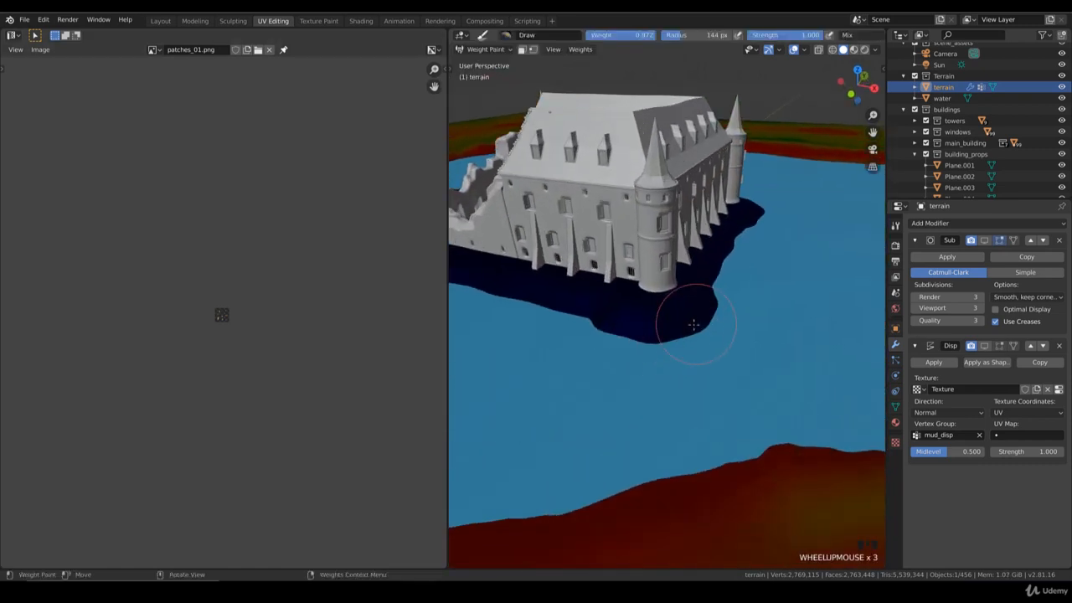
Step: Paint mud_disp weights along the island shore around the castle's front corner tower, using brush weight 1.000
mouse_move(694, 324)
mouse_down()
mouse_move(620, 320)
mouse_move(471, 273)
mouse_up()
mouse_move(617, 305)
mouse_down()
mouse_move(685, 317)
mouse_move(705, 306)
mouse_up()
mouse_move(709, 304)
middle_down()
mouse_move(806, 294)
mouse_move(711, 288)
middle_up()
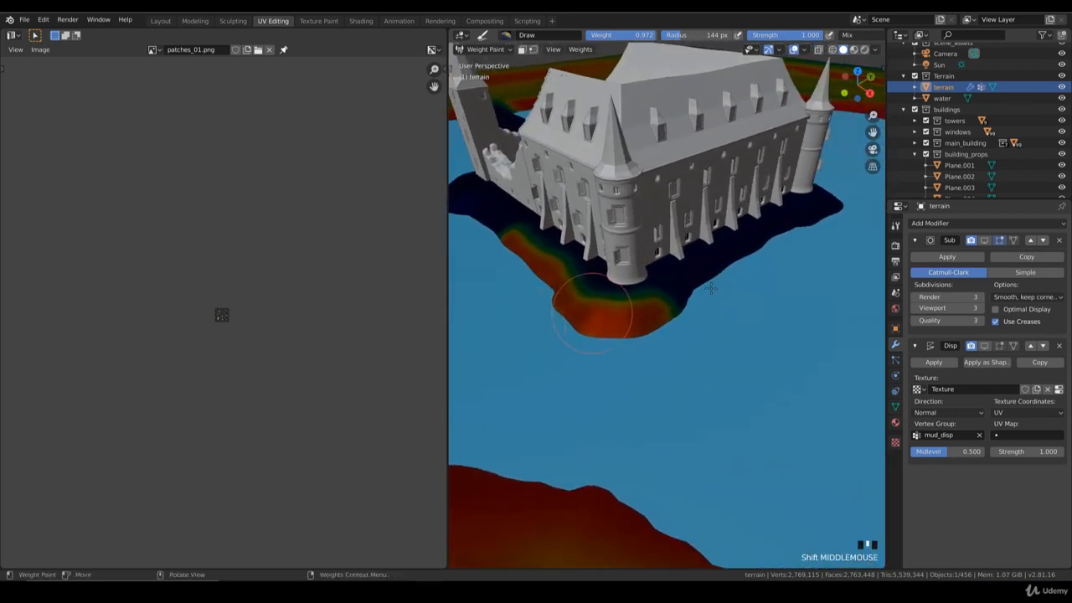
click(895, 225)
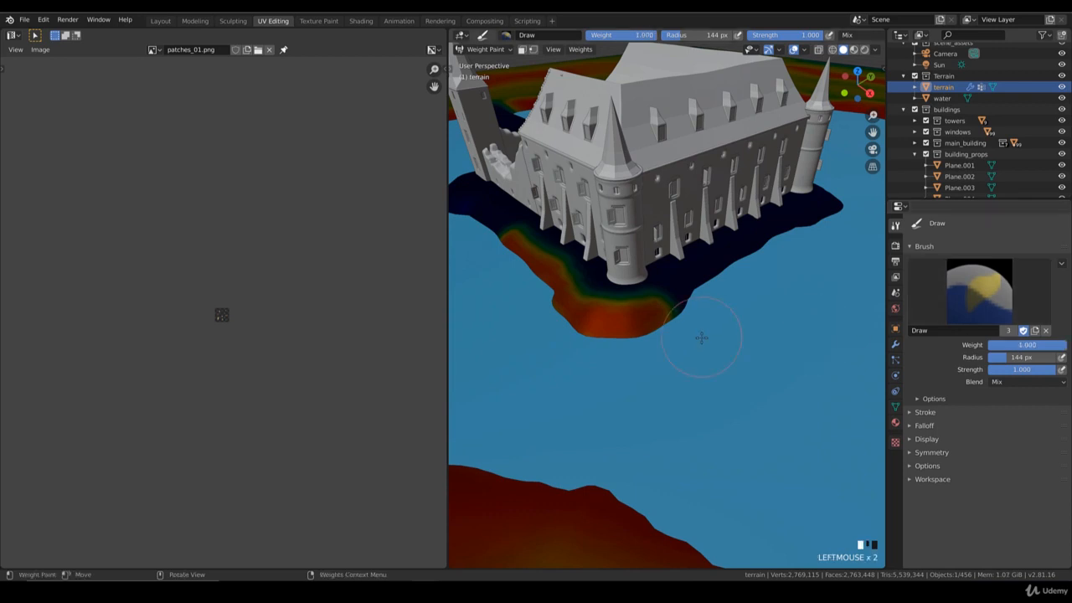
mouse_move(659, 325)
mouse_down()
mouse_move(581, 297)
mouse_move(497, 226)
mouse_up()
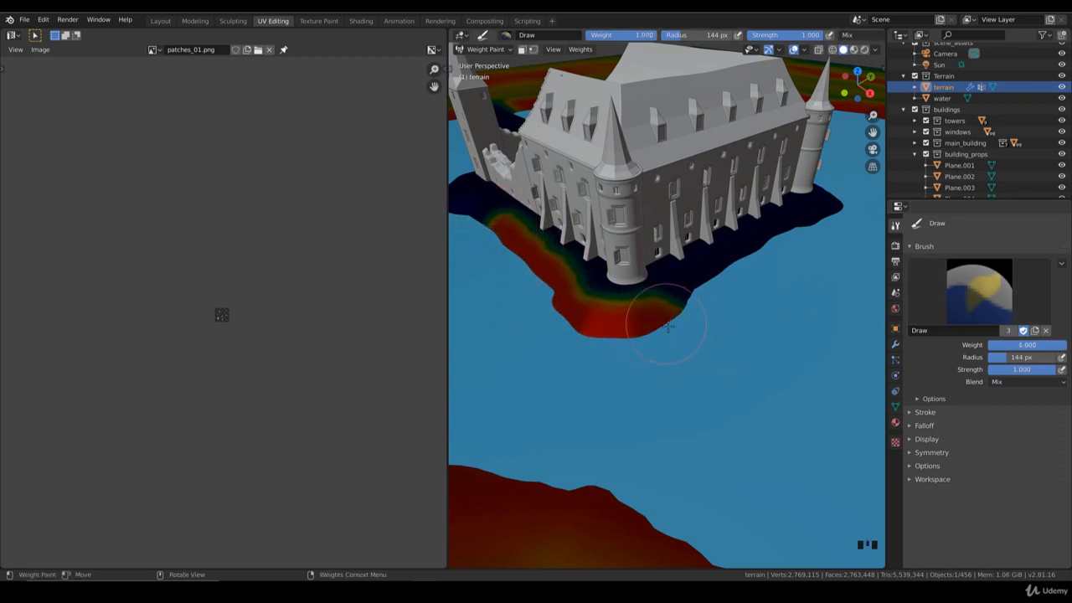
mouse_move(665, 322)
mouse_down()
mouse_move(656, 316)
mouse_move(688, 284)
mouse_move(808, 216)
mouse_up()
shift+middle_drag(668, 327, 635, 356)
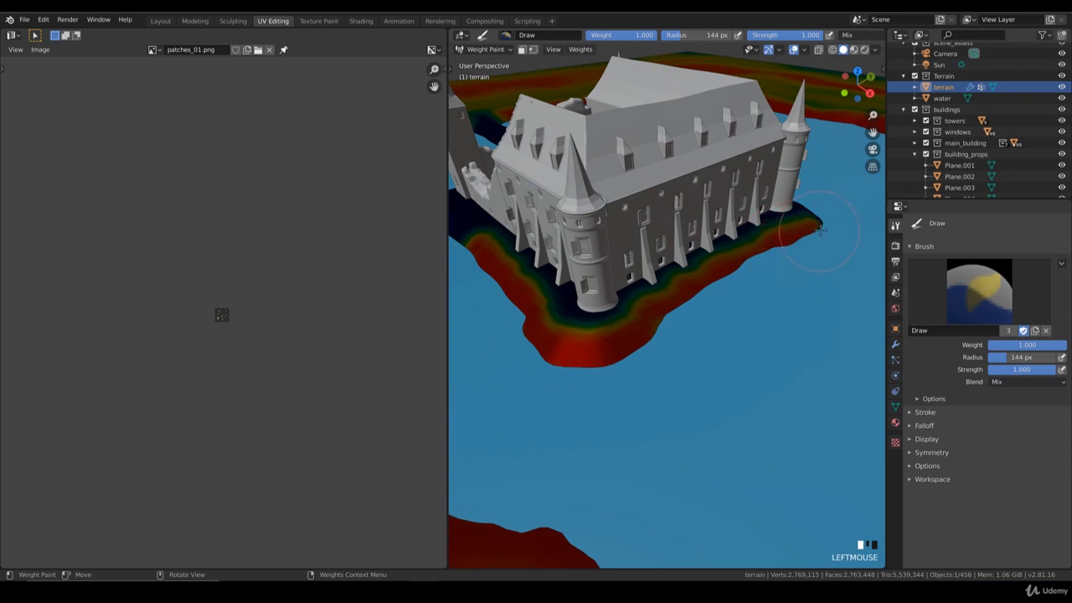
Step: Paint weights along the island shore beside the ruined side of the castle
scroll(649, 333, down, 3)
middle_drag(709, 343, 636, 361)
scroll(633, 365, down, 3)
middle_drag(571, 360, 676, 352)
shift+middle_drag(628, 343, 695, 341)
scroll(695, 342, up, 3)
mouse_move(695, 342)
mouse_down()
mouse_move(519, 326)
mouse_move(536, 360)
mouse_move(577, 335)
mouse_move(526, 335)
mouse_up()
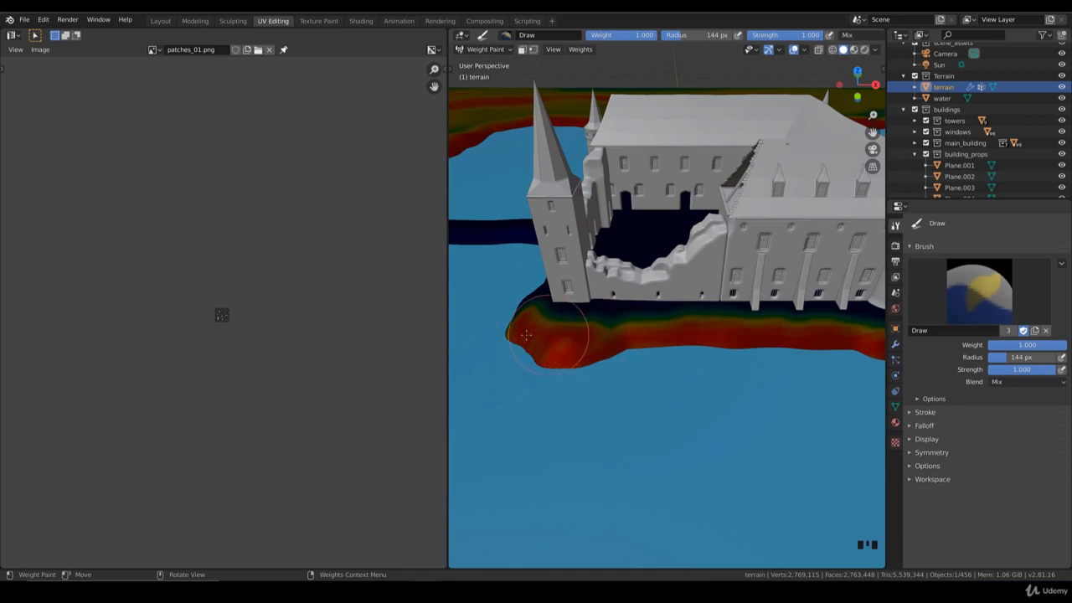
Step: Paint weights along both edges of the land strip leading away from the island
mouse_move(603, 328)
middle_down()
mouse_move(811, 362)
mouse_move(799, 355)
middle_up()
mouse_move(800, 355)
mouse_down()
mouse_move(711, 334)
mouse_move(652, 374)
mouse_up()
scroll(703, 339, up, 2)
mouse_move(691, 341)
middle_down()
mouse_move(645, 371)
mouse_move(713, 354)
mouse_move(731, 366)
mouse_move(769, 369)
mouse_move(775, 359)
middle_up()
drag(774, 358, 707, 343)
mouse_move(639, 334)
mouse_down()
mouse_move(503, 323)
mouse_move(745, 330)
mouse_up()
mouse_move(571, 340)
middle_down()
mouse_move(662, 377)
mouse_move(531, 385)
mouse_move(567, 377)
mouse_move(544, 390)
middle_up()
drag(543, 390, 593, 391)
drag(721, 401, 779, 407)
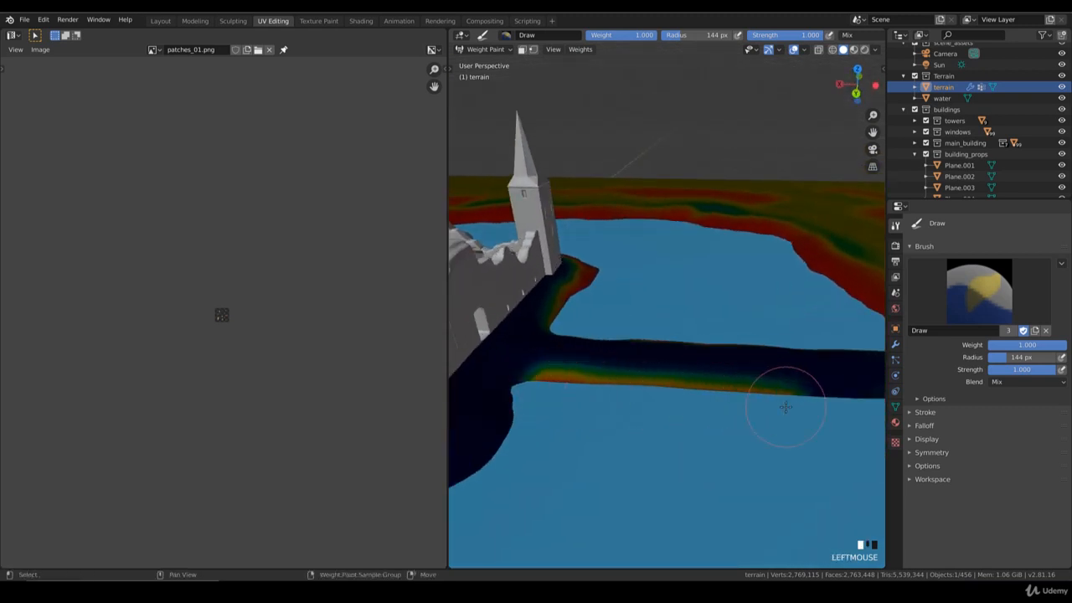
shift+middle_drag(779, 406, 625, 402)
mouse_move(624, 401)
mouse_down()
mouse_move(634, 390)
mouse_move(652, 404)
mouse_move(557, 393)
mouse_up()
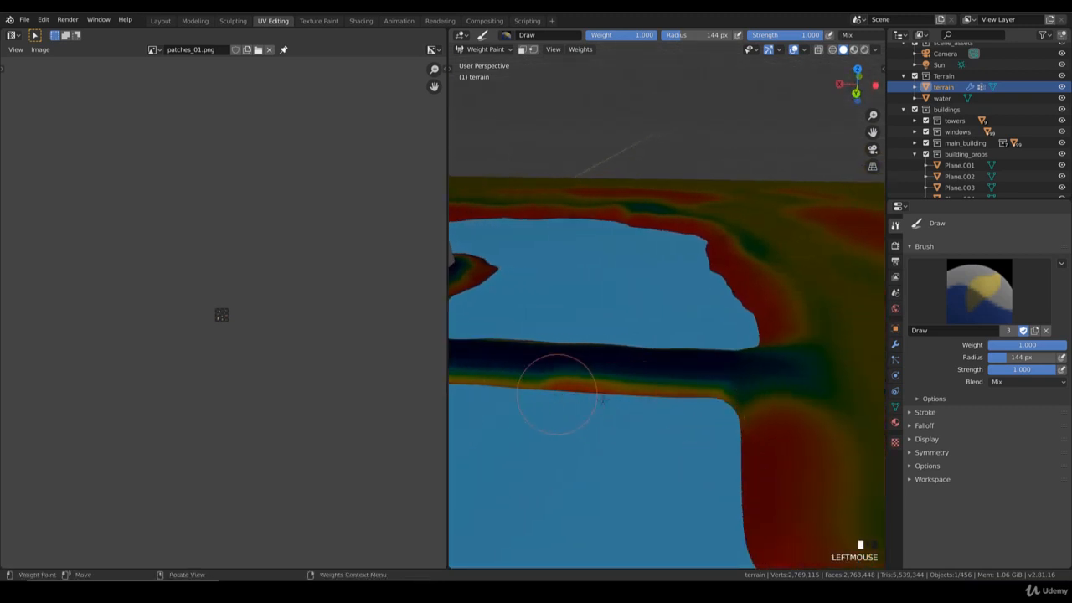
Step: Paint weights along the shore where the land strip meets the castle's corner
mouse_move(616, 400)
middle_down()
mouse_move(570, 402)
mouse_move(669, 407)
mouse_move(688, 422)
middle_up()
scroll(586, 389, up, 2)
shift+middle_drag(537, 378, 680, 366)
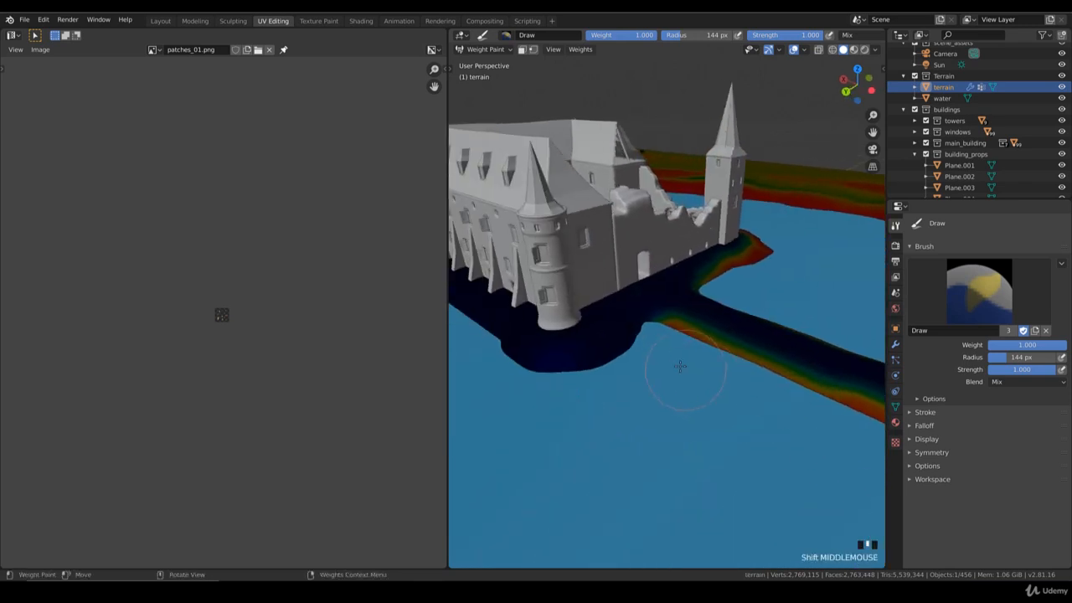
mouse_move(658, 346)
mouse_down()
mouse_move(645, 319)
mouse_move(576, 352)
mouse_move(521, 356)
mouse_up()
drag(625, 335, 626, 330)
drag(626, 329, 617, 325)
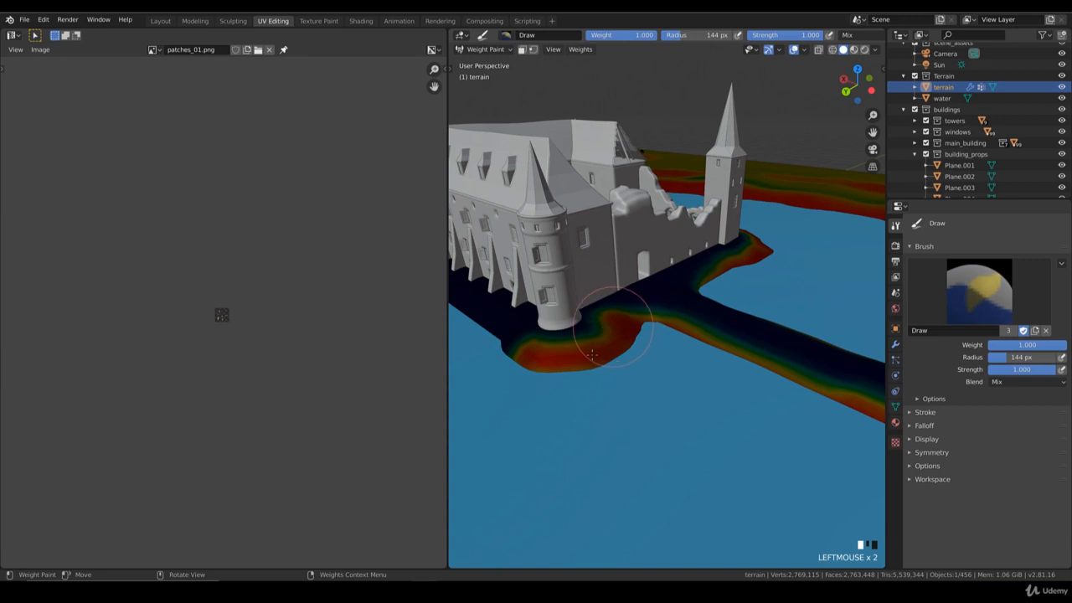
Step: Paint weights along the island shore in front of the castle's long facade
middle_drag(578, 359, 883, 370)
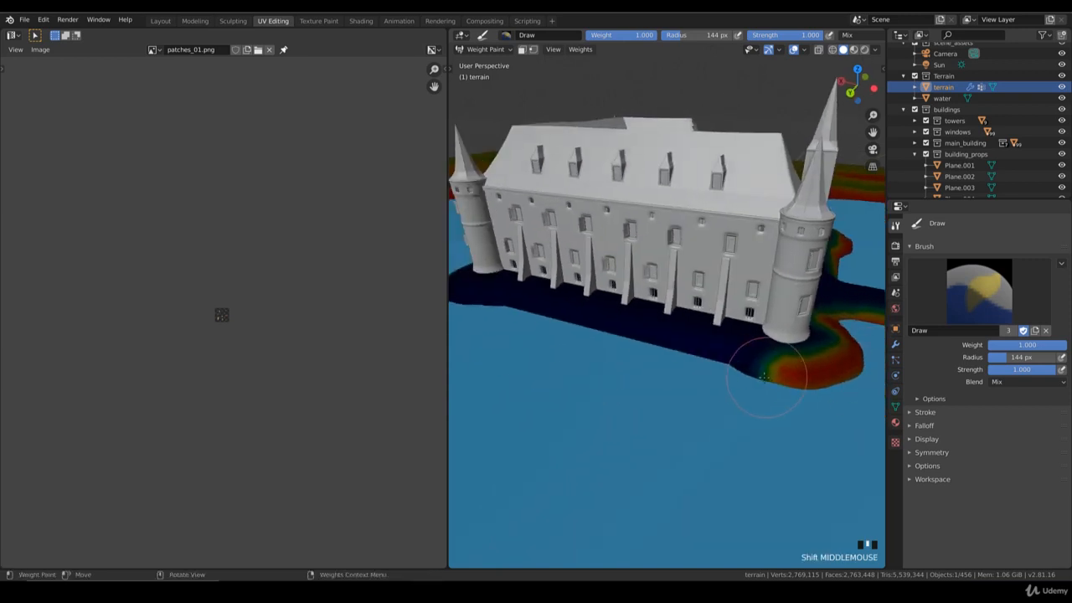
drag(763, 374, 634, 334)
mouse_move(634, 335)
middle_down()
mouse_move(641, 354)
mouse_move(690, 364)
middle_up()
mouse_move(691, 364)
mouse_down()
mouse_move(674, 358)
mouse_move(678, 350)
mouse_move(591, 331)
mouse_move(479, 331)
mouse_move(474, 316)
mouse_move(644, 350)
mouse_move(766, 356)
mouse_move(838, 379)
mouse_up()
mouse_move(839, 379)
middle_down()
mouse_move(641, 370)
mouse_move(639, 360)
mouse_move(658, 359)
mouse_move(649, 386)
mouse_move(720, 393)
middle_up()
mouse_move(720, 393)
mouse_down()
mouse_move(657, 416)
mouse_move(636, 406)
mouse_up()
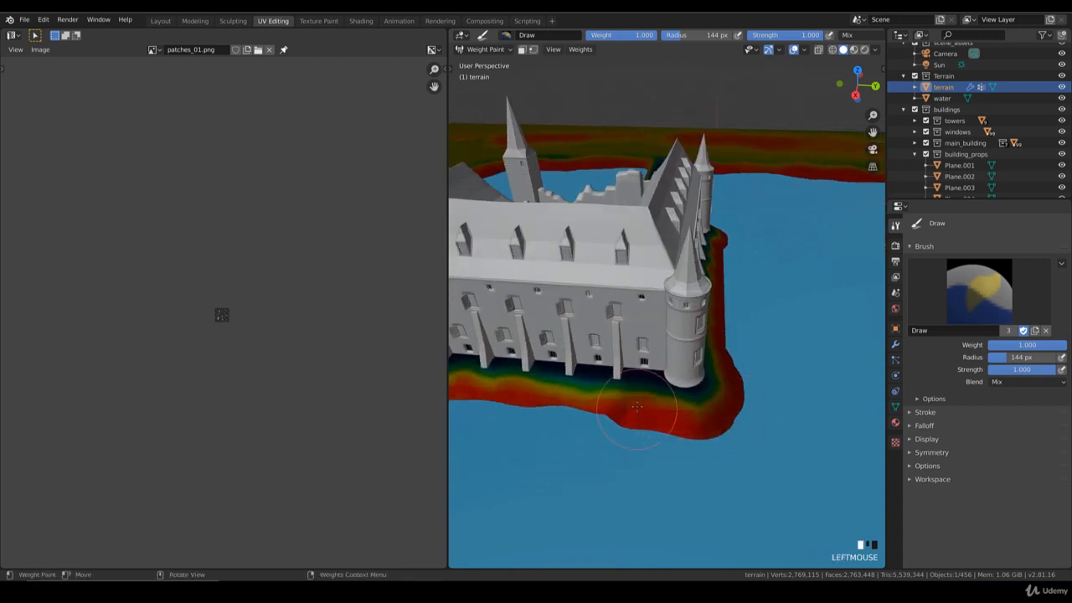
mouse_move(699, 414)
mouse_down()
mouse_move(586, 411)
mouse_move(596, 392)
mouse_up()
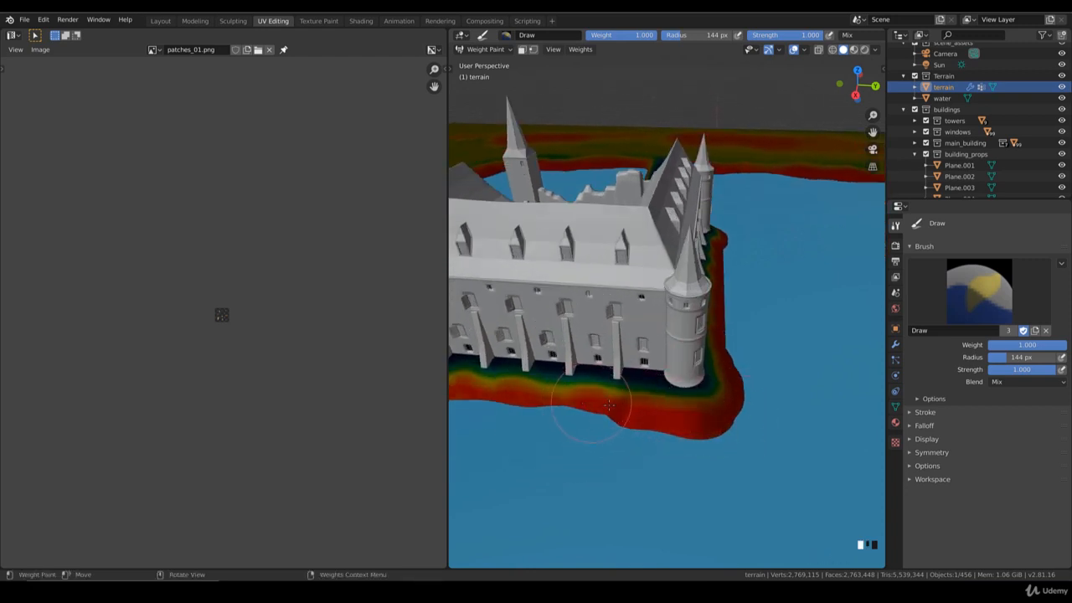
scroll(605, 394, down, 3)
middle_drag(605, 394, 641, 431)
scroll(632, 396, down, 3)
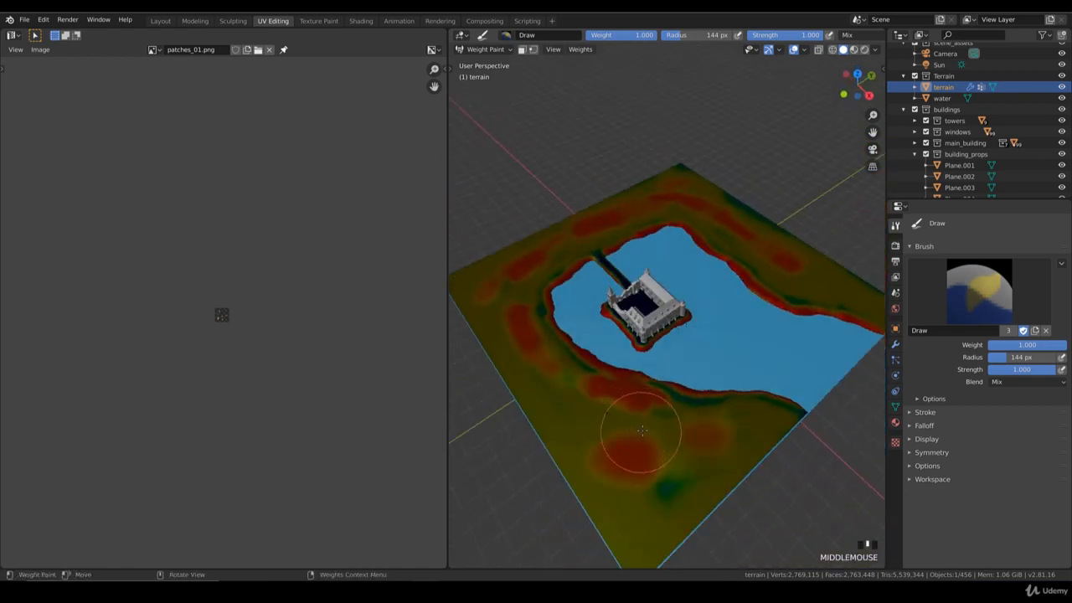
scroll(695, 378, up, 3)
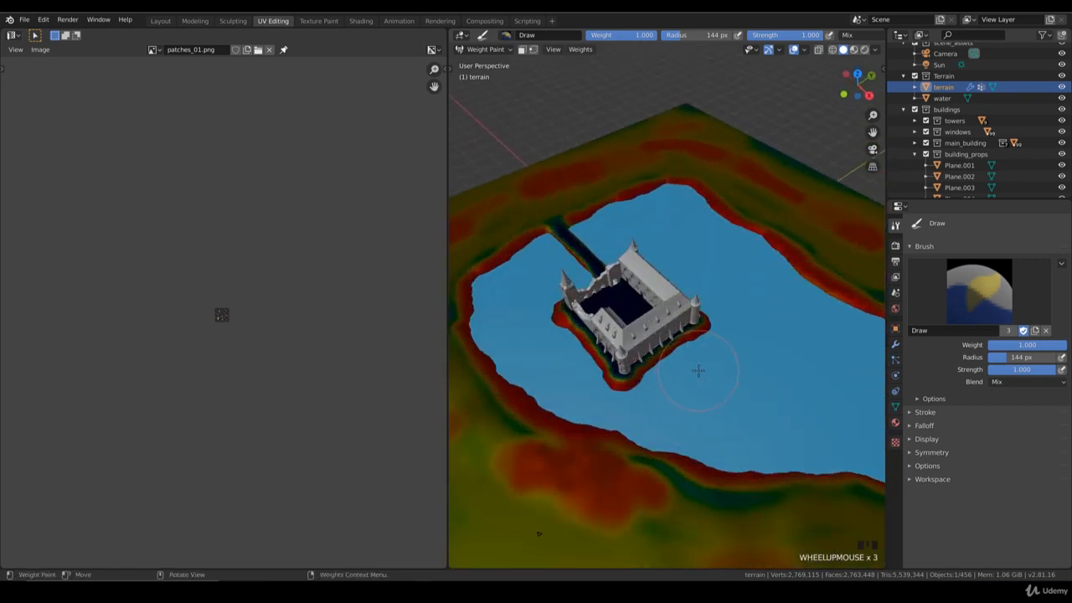
Step: Return to Object Mode and show the terrain's displacement modifier in the viewport to preview it from the camera
key(KP_0)
click(484, 49)
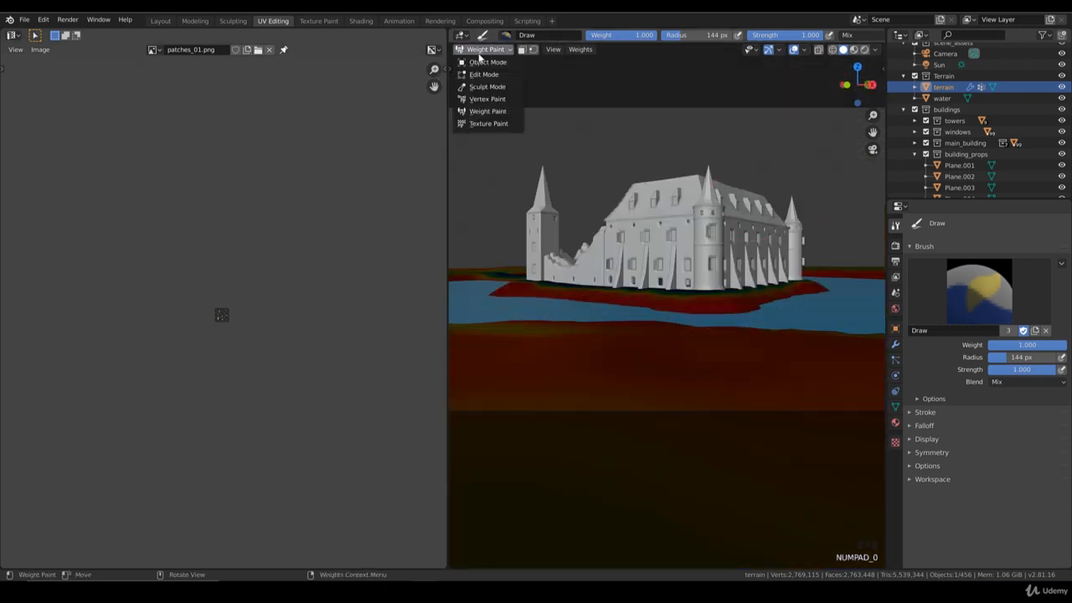
click(481, 62)
click(894, 344)
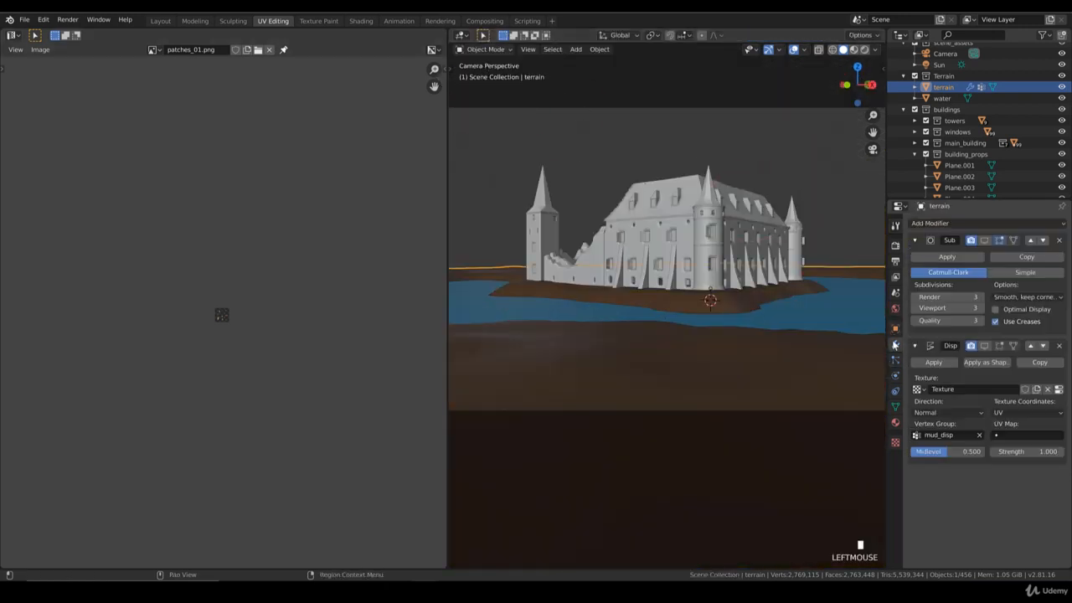
click(987, 347)
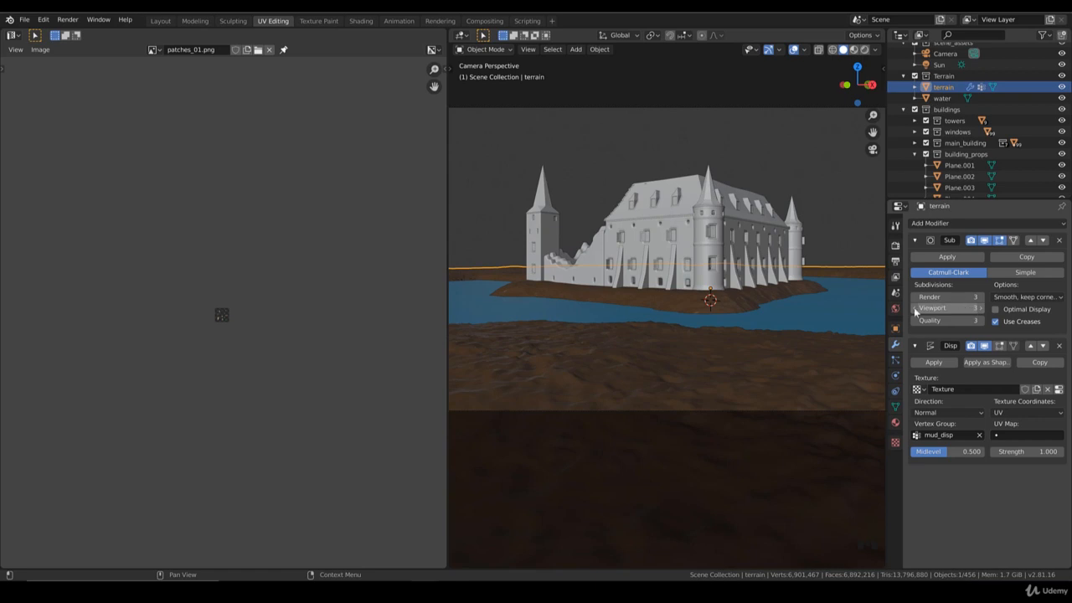
scroll(725, 325, up, 3)
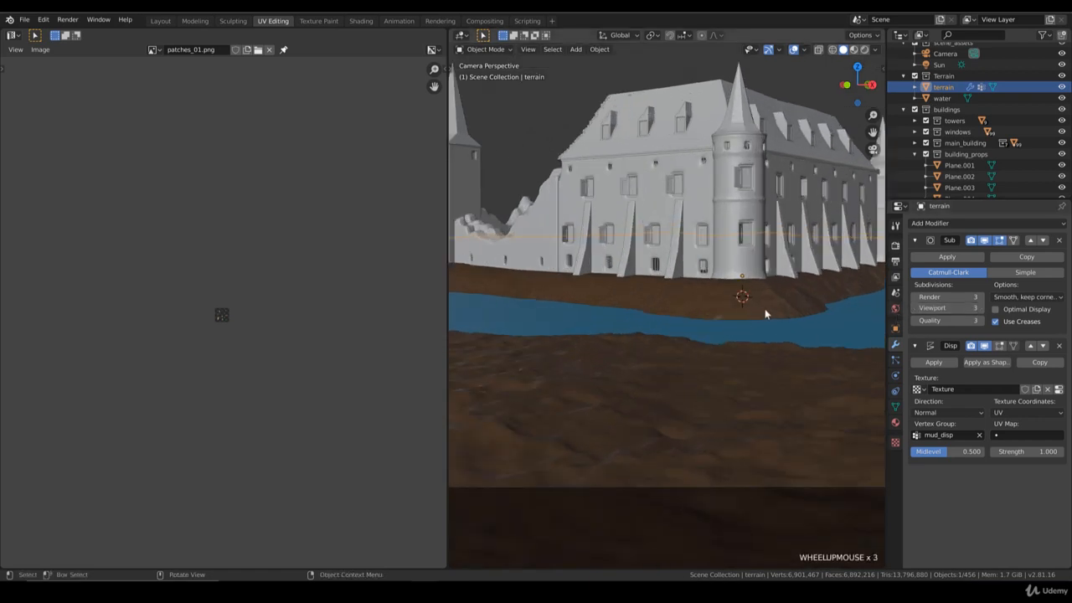
scroll(791, 311, down, 2)
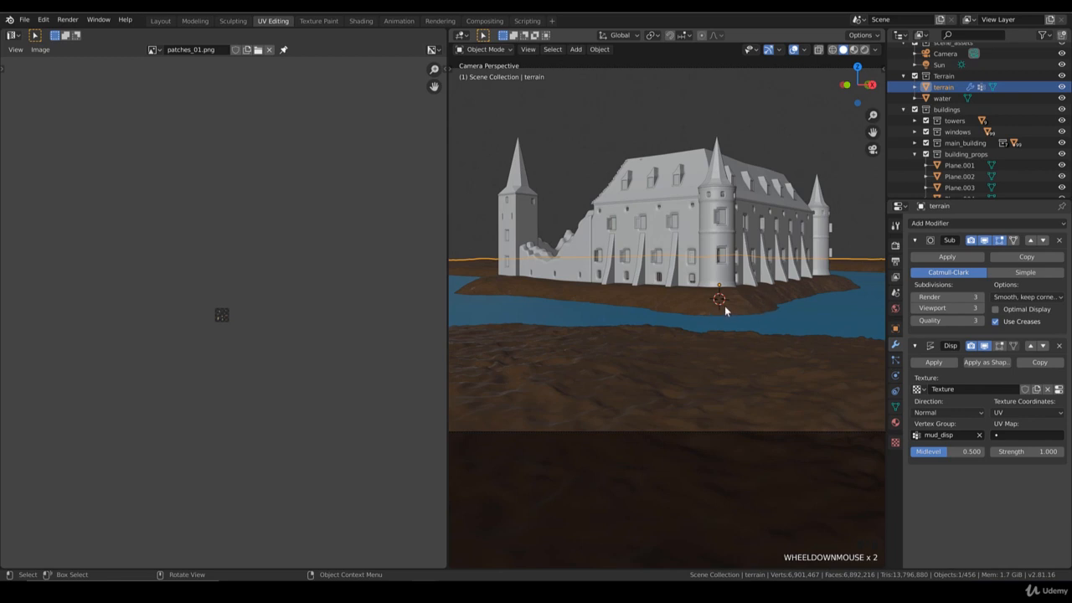
scroll(679, 345, down, 3)
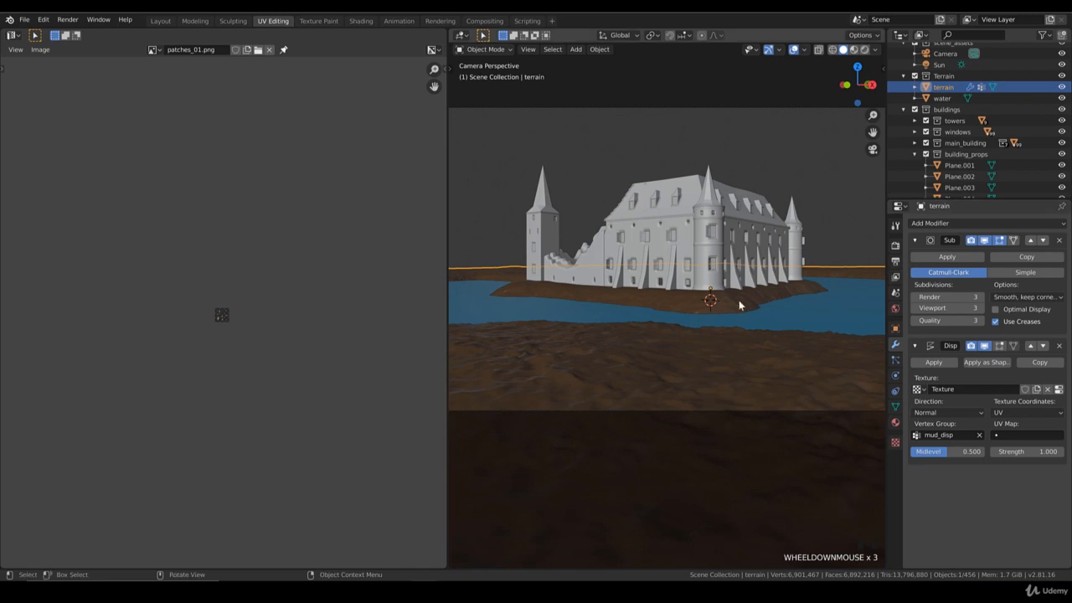
Step: Turn off viewport display for both the Subdivision and Displace modifiers on the terrain
click(986, 241)
click(984, 347)
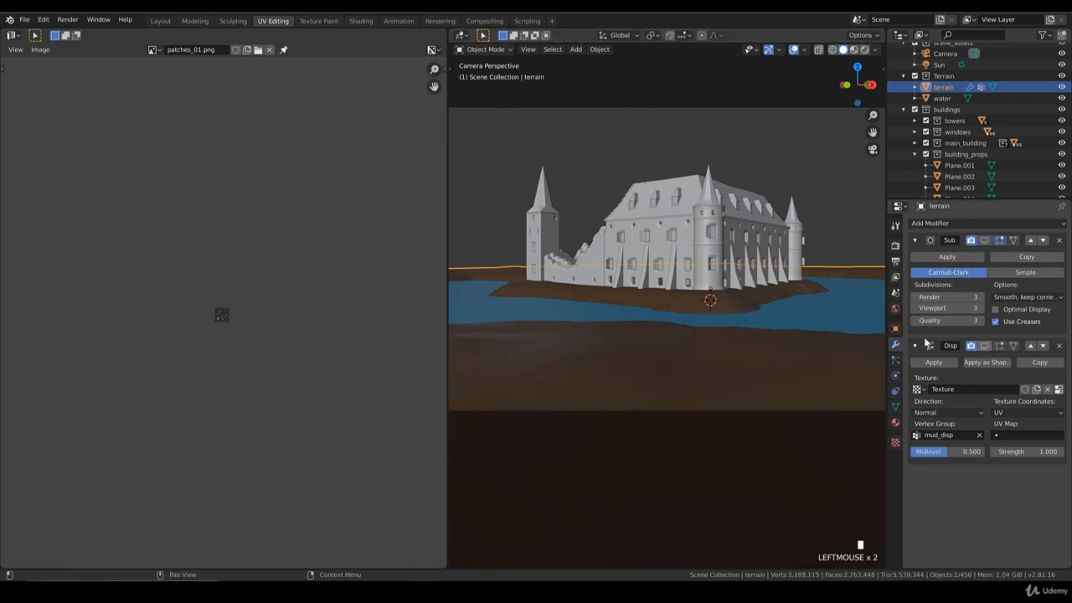
Step: Select the castle's broken front wall and move it about 1 m along Y in top view
key(KP_7)
scroll(727, 326, up, 5)
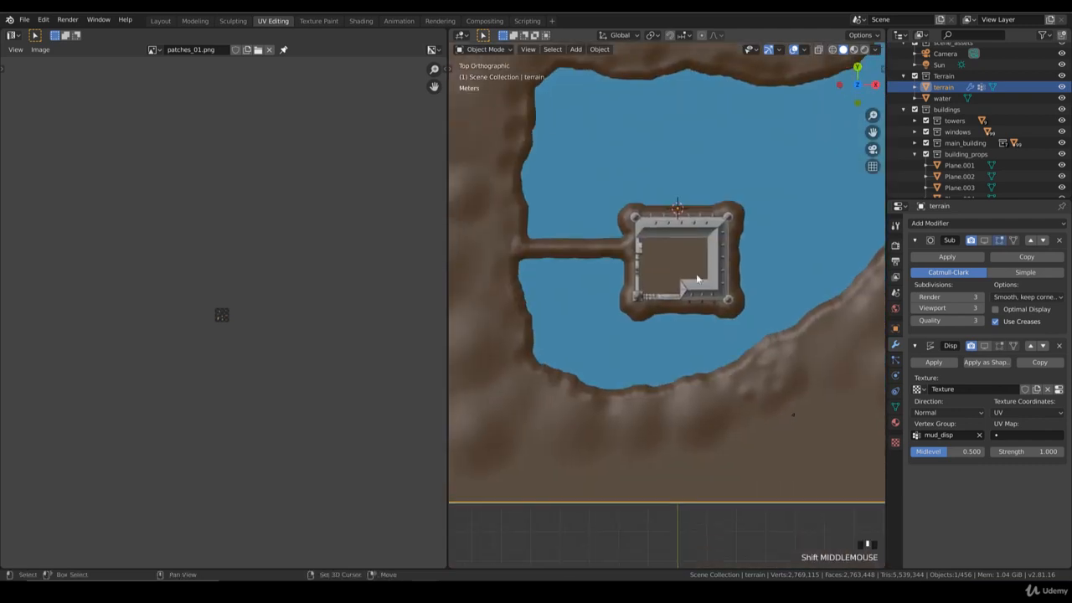
click(672, 330)
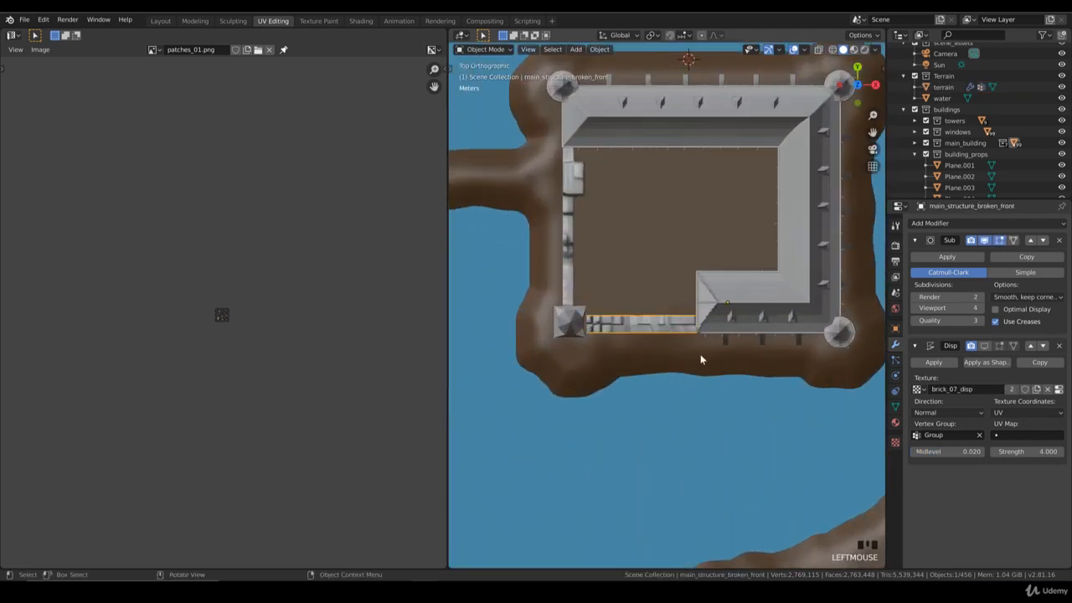
scroll(700, 359, up, 2)
key(g)
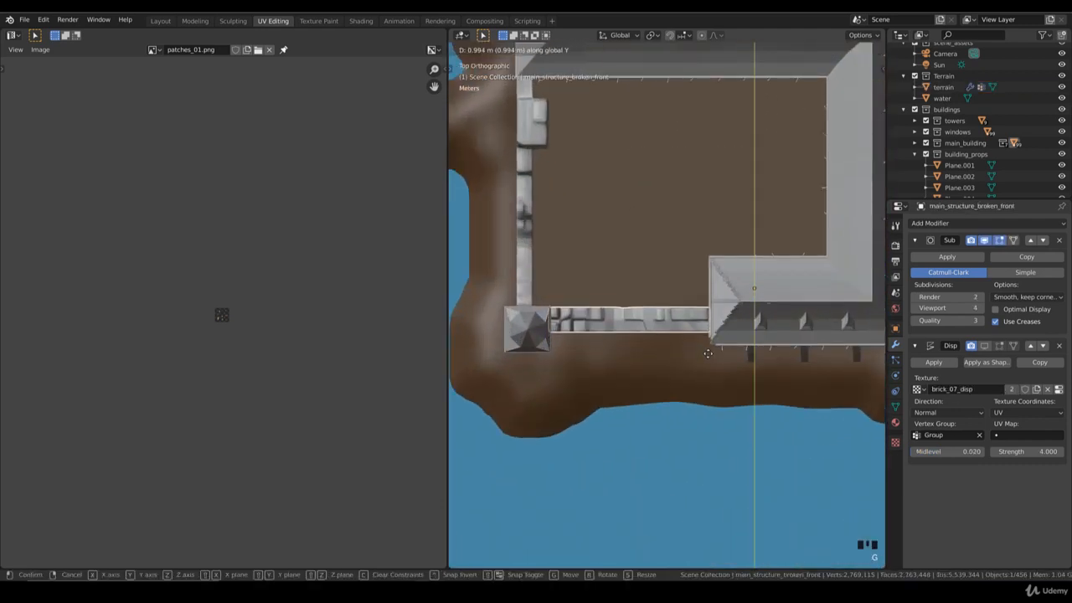
click(707, 354)
Step: Scale the broken front wall slightly along X and move it about 0.2 m along X
key(s)
key(x)
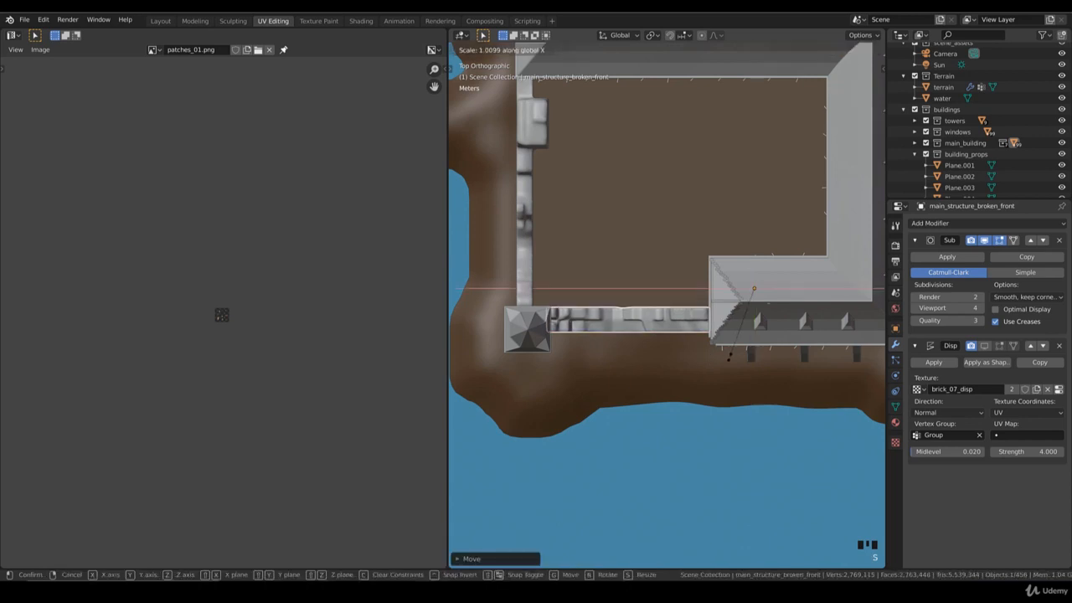
click(729, 358)
key(g)
key(x)
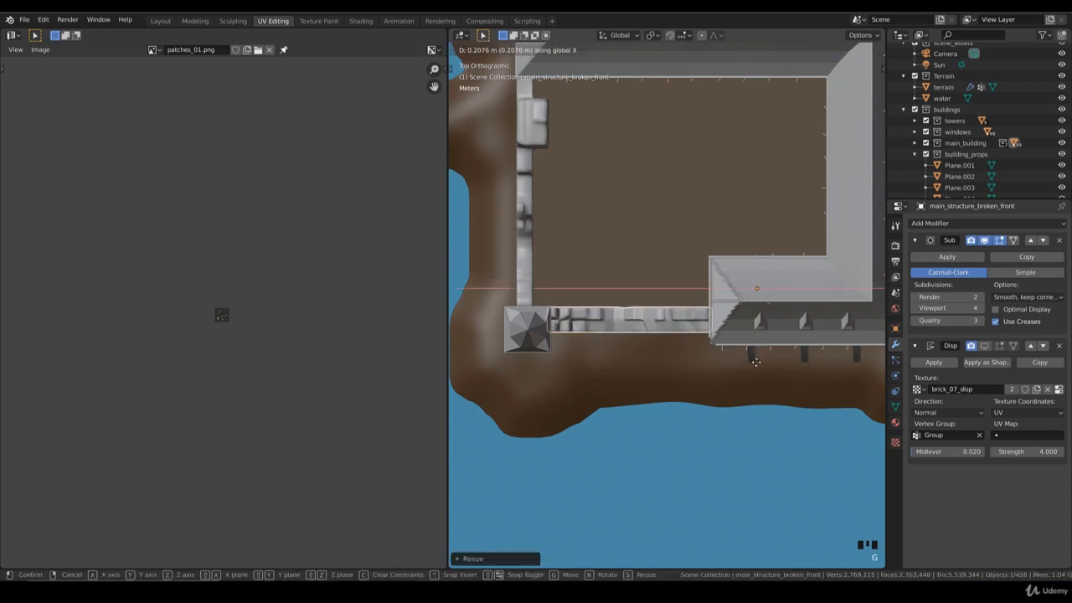
click(756, 364)
Step: Move the broken front wall about 0.07 m further along X to close the gap at the corner
middle_drag(756, 367, 744, 262)
scroll(745, 262, down, 2)
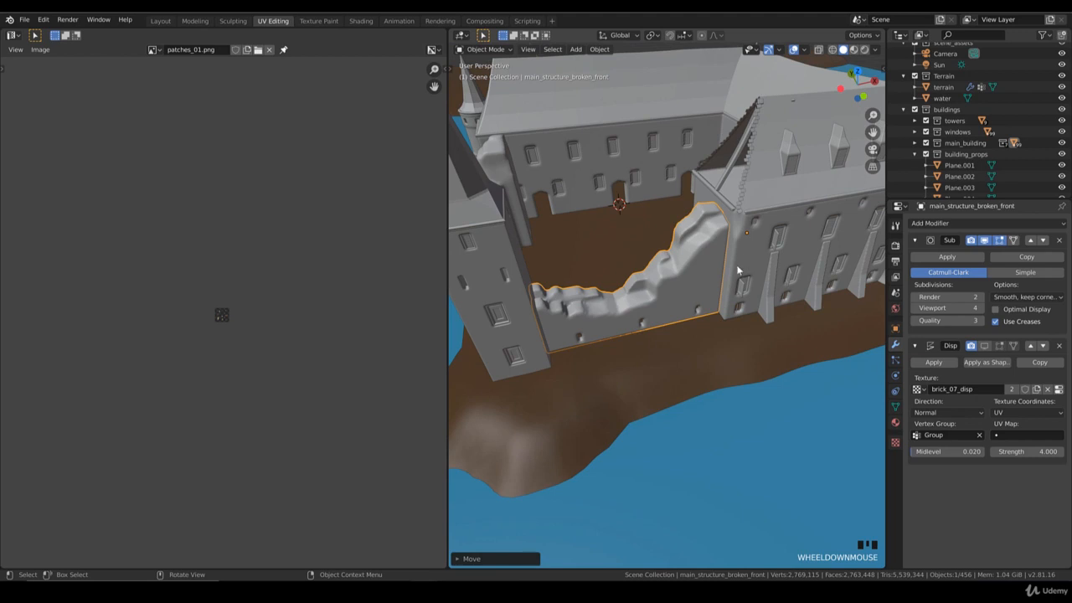
key(g)
key(x)
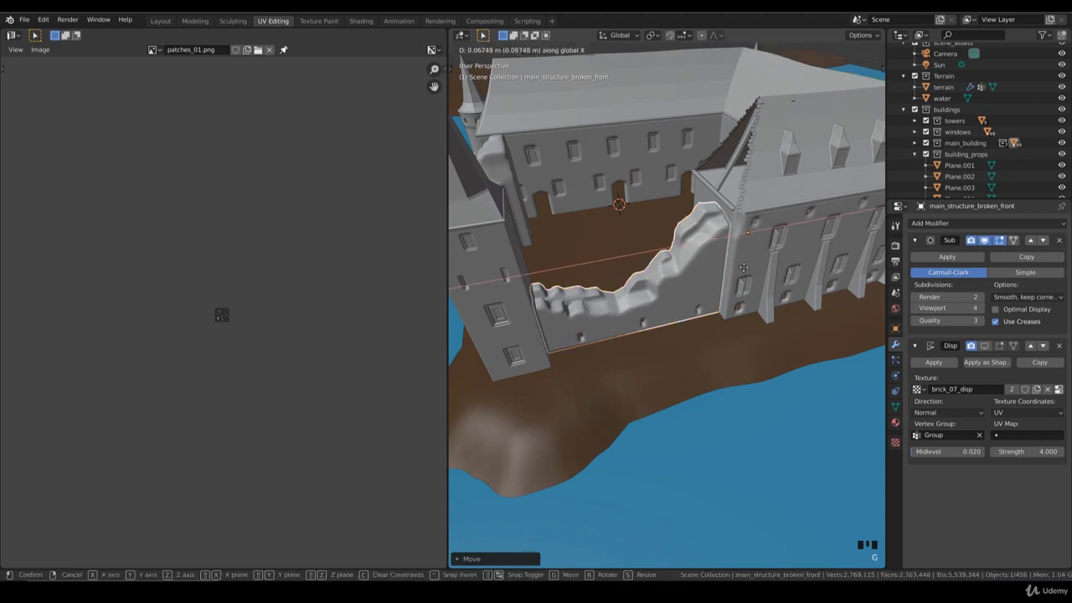
click(742, 267)
Step: Select the castle's broken side wall and move it about 0.16 m along X in top view
middle_drag(734, 281, 662, 290)
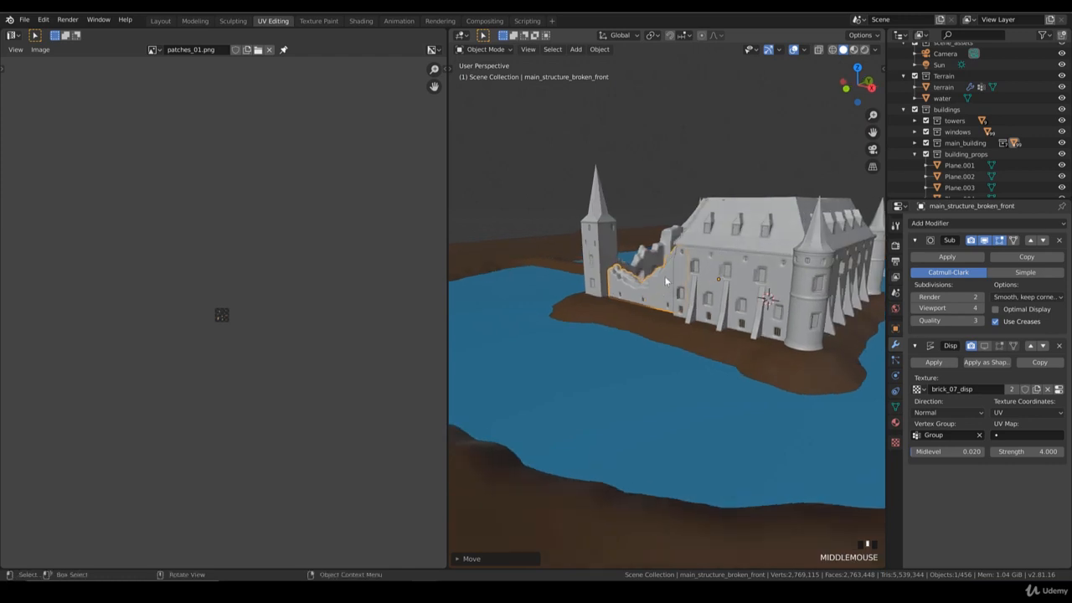
key(KP_0)
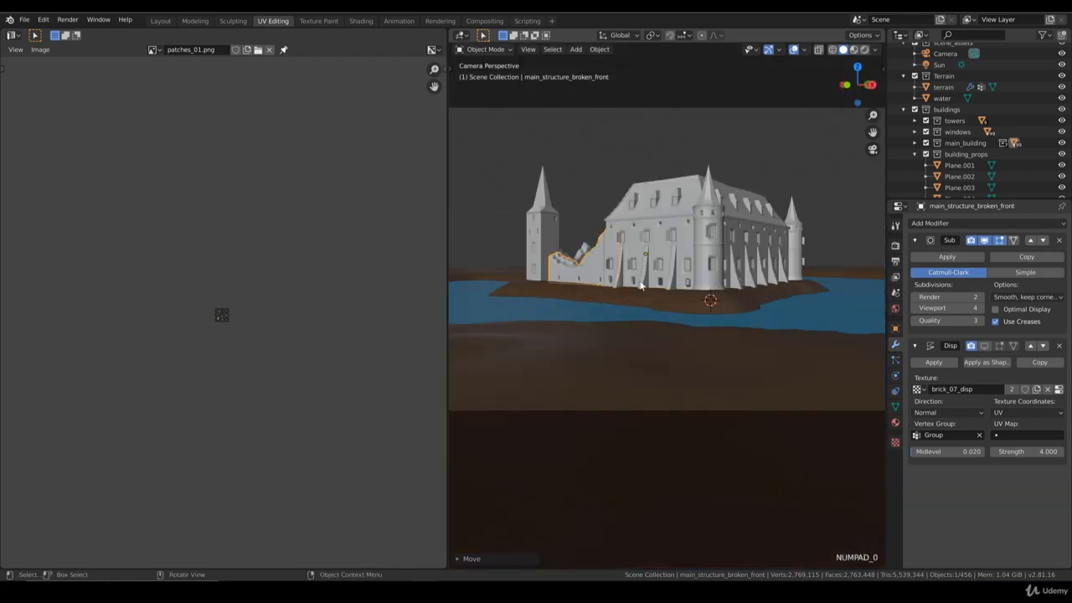
middle_drag(586, 261, 759, 296)
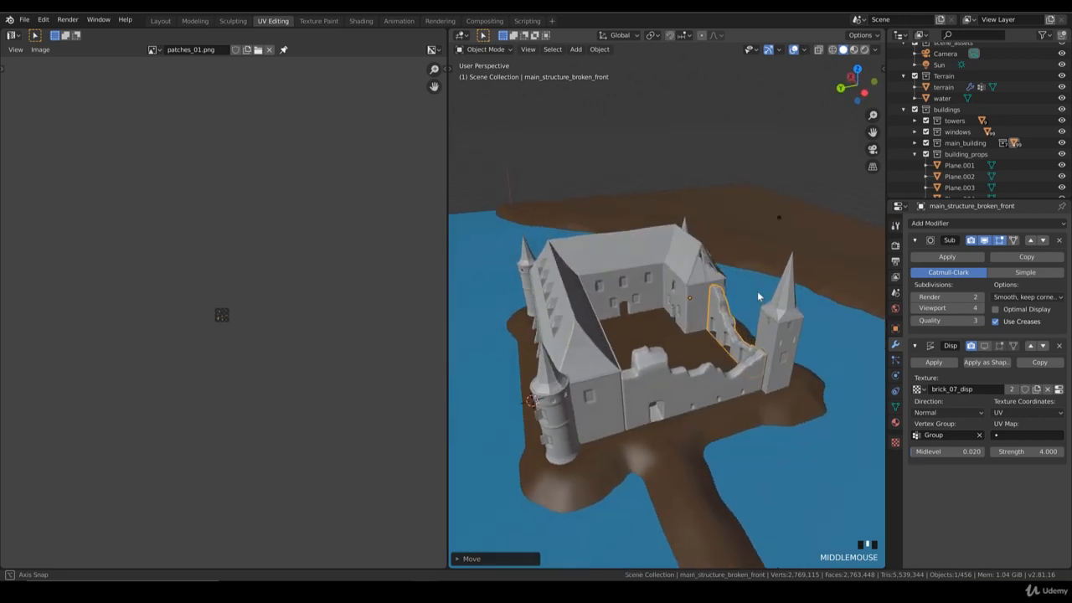
click(637, 386)
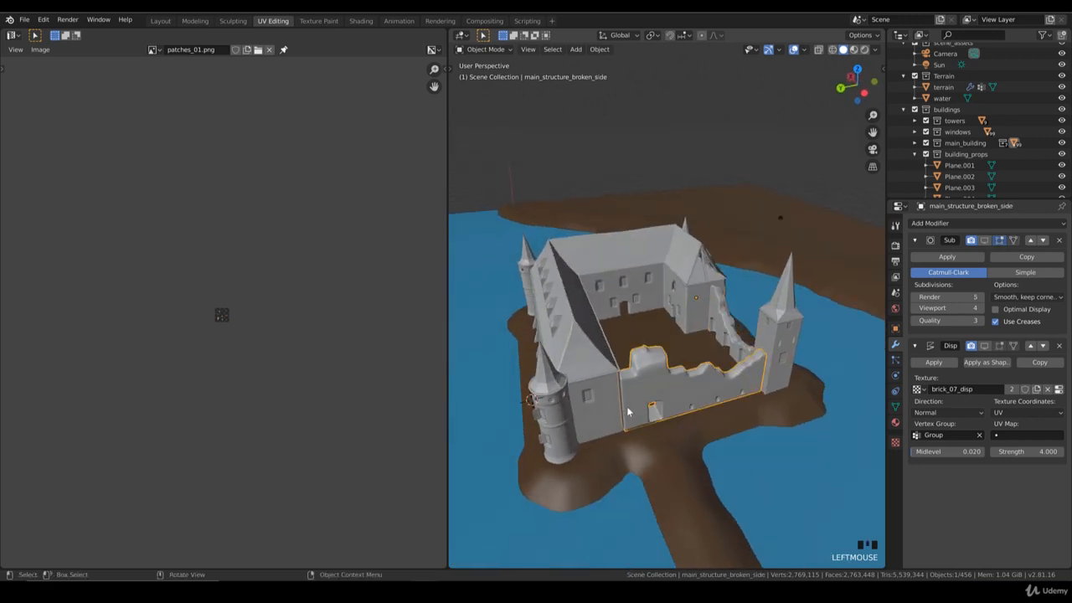
key(KP_7)
scroll(598, 348, up, 2)
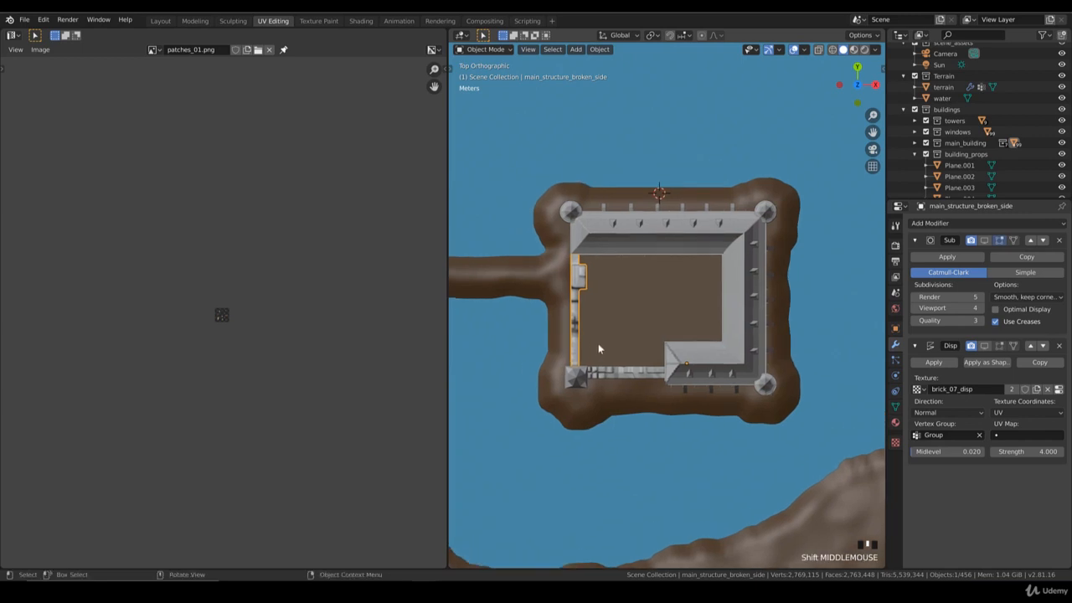
key(g)
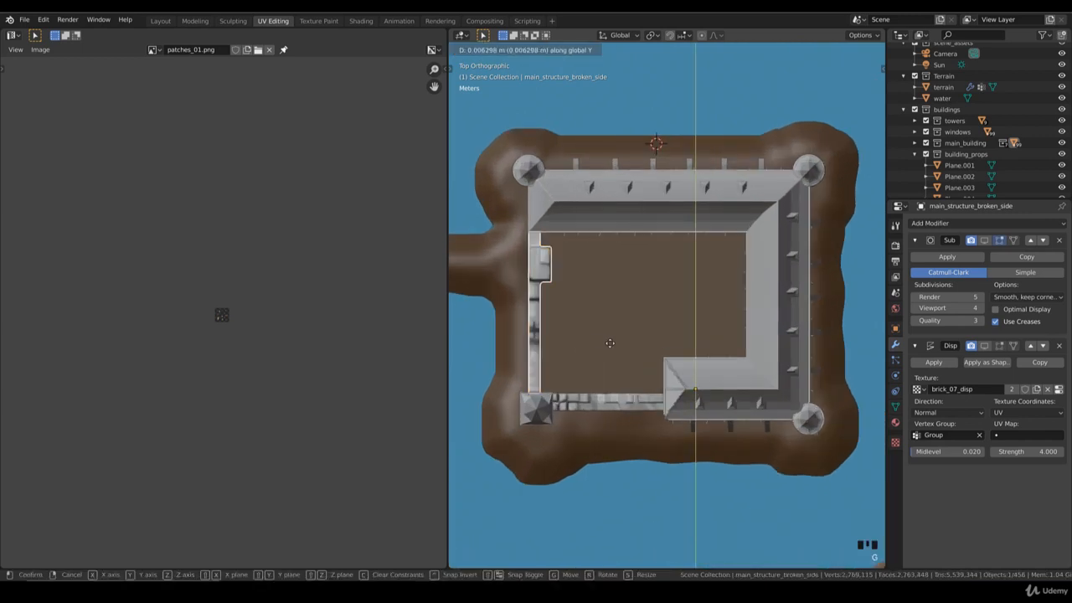
key(g)
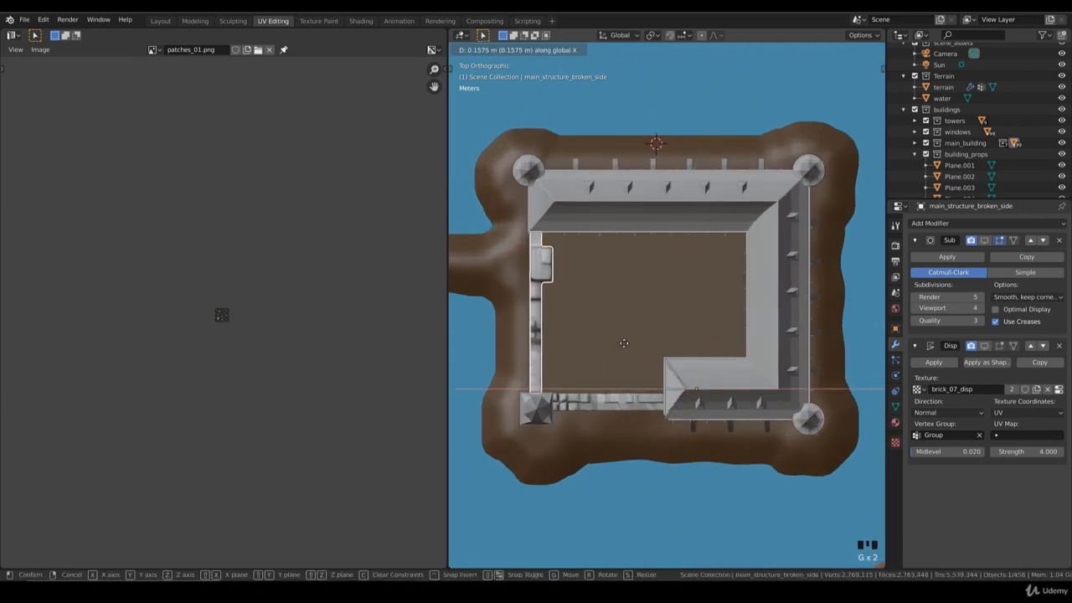
click(623, 347)
Step: Scale the broken side wall slightly along Y, to about 1.01
key(s)
key(y)
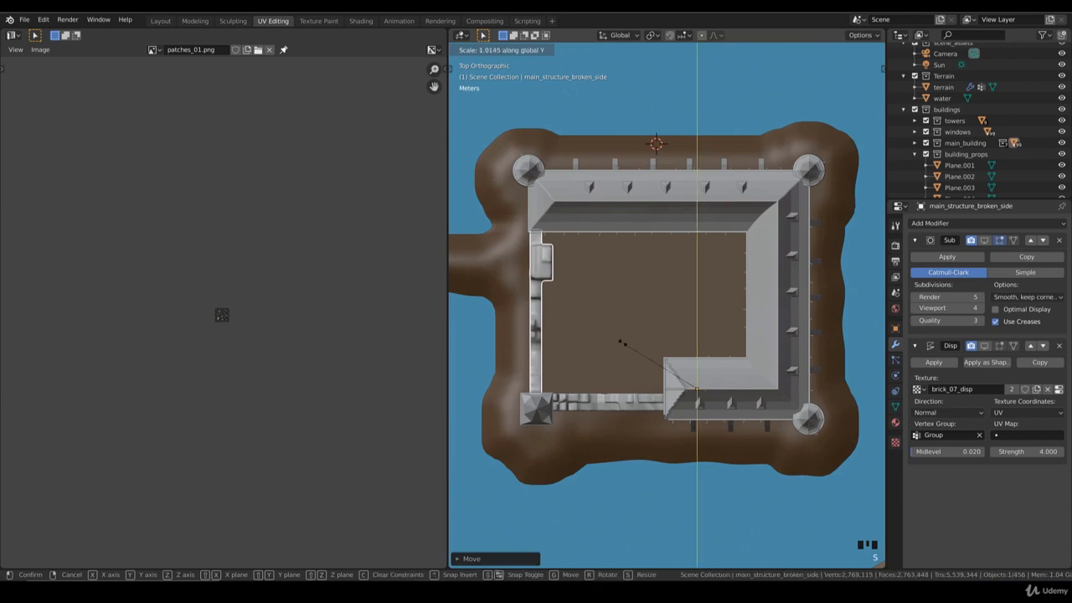
click(621, 342)
Step: Nudge the broken side wall slightly along Z so it sits on the ground
middle_drag(662, 286, 684, 253)
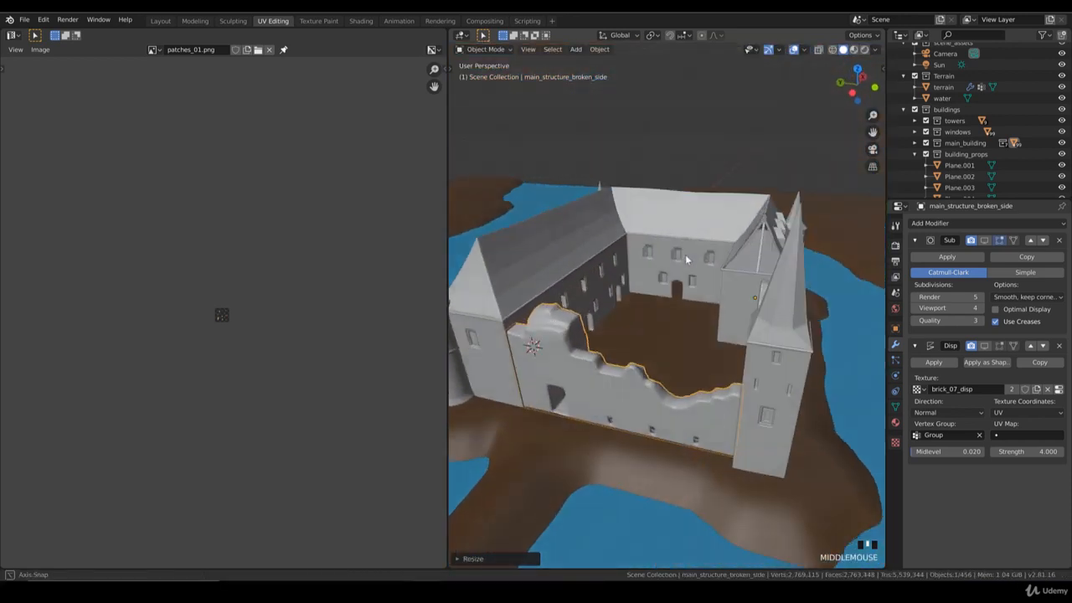
middle_drag(629, 322, 641, 376)
scroll(525, 301, up, 5)
key(g)
key(z)
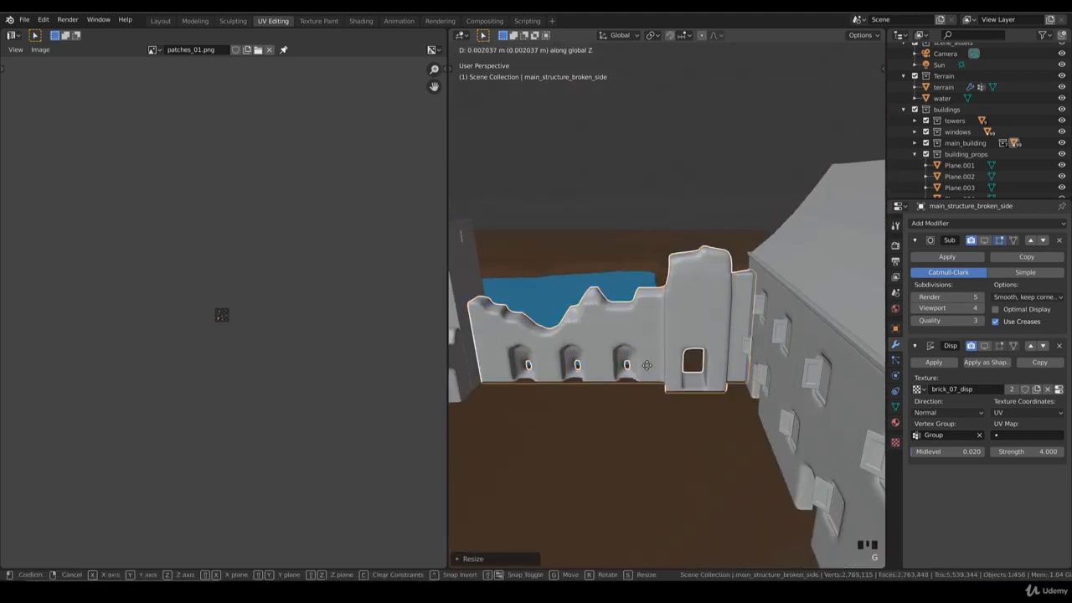
click(653, 350)
middle_drag(651, 354, 663, 325)
Step: Select the terrain, switch to Vertex Paint mode and fill all its vertex colours with white
scroll(608, 381, down, 4)
scroll(649, 356, down, 2)
key(KP_7)
scroll(730, 382, down, 4)
scroll(642, 352, up, 1)
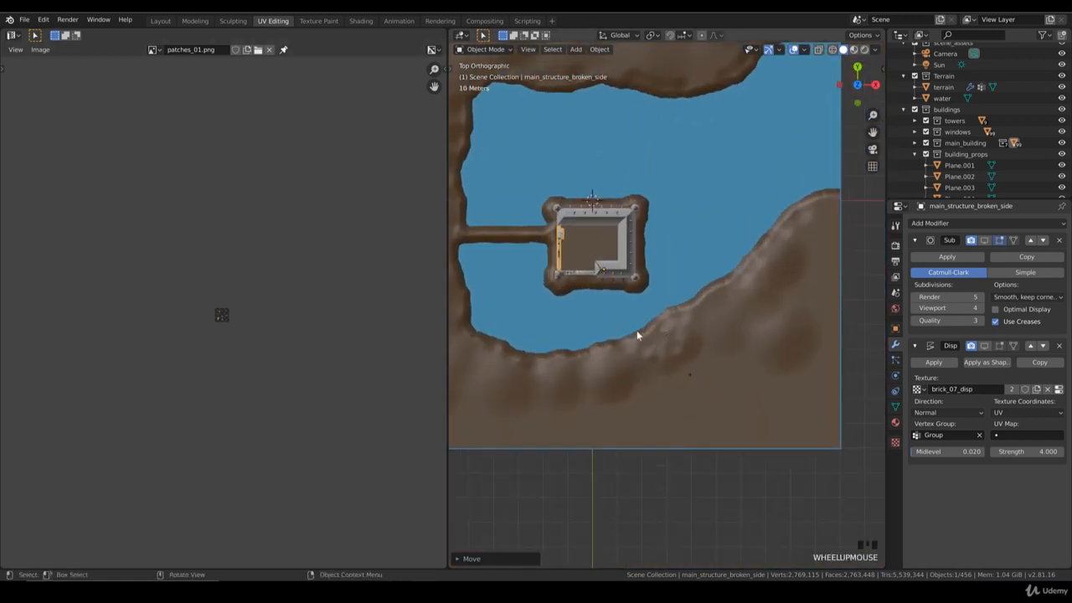
click(735, 306)
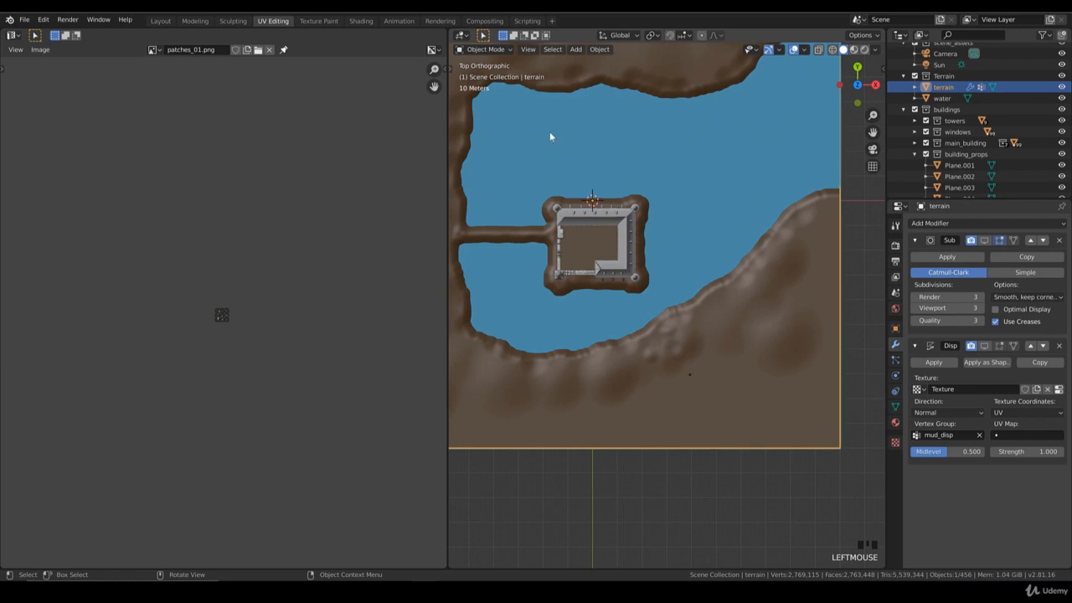
click(496, 48)
click(502, 101)
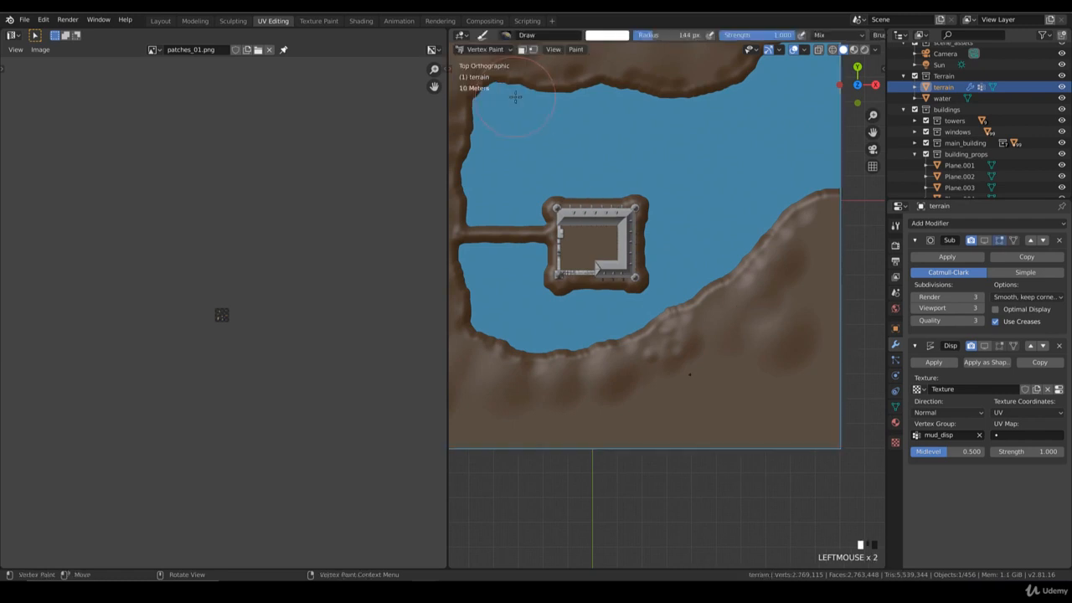
click(575, 50)
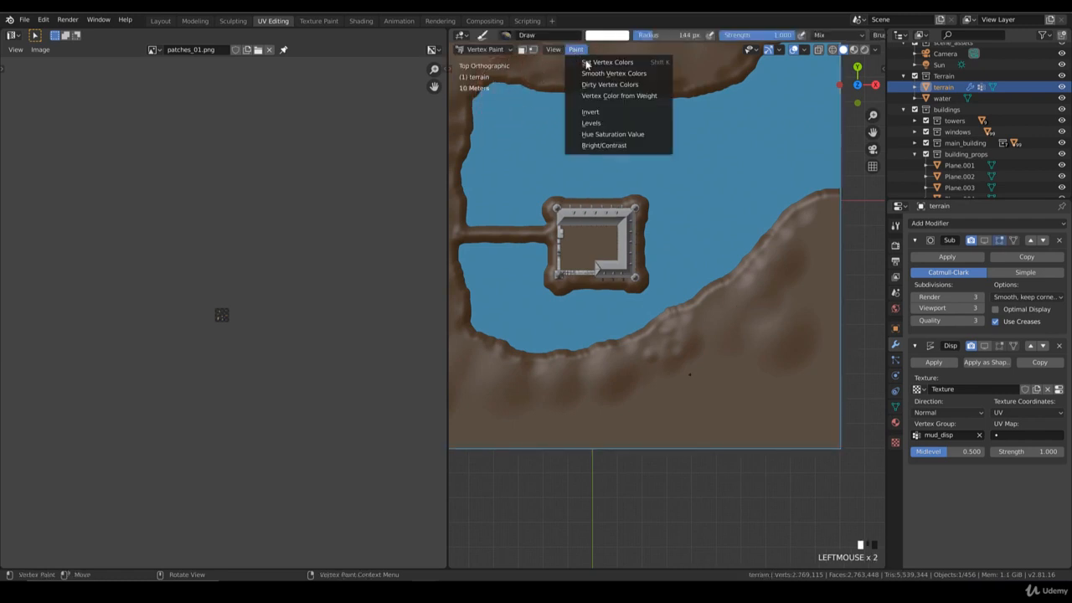
click(596, 63)
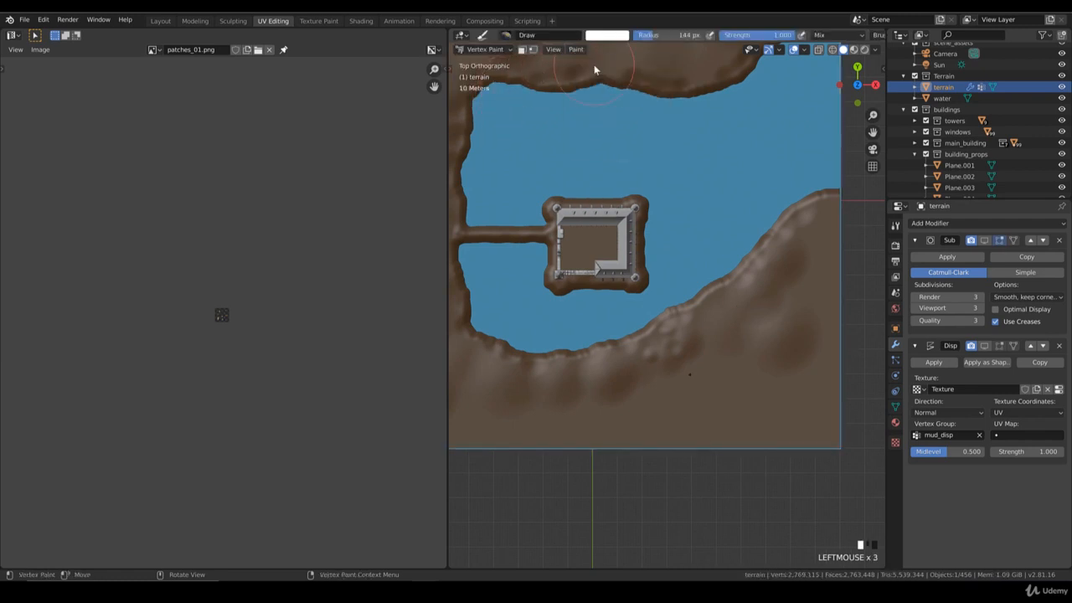
Step: Set the vertex paint brush colour to blue and reduce the brush radius to about 71 px
click(895, 225)
click(1007, 416)
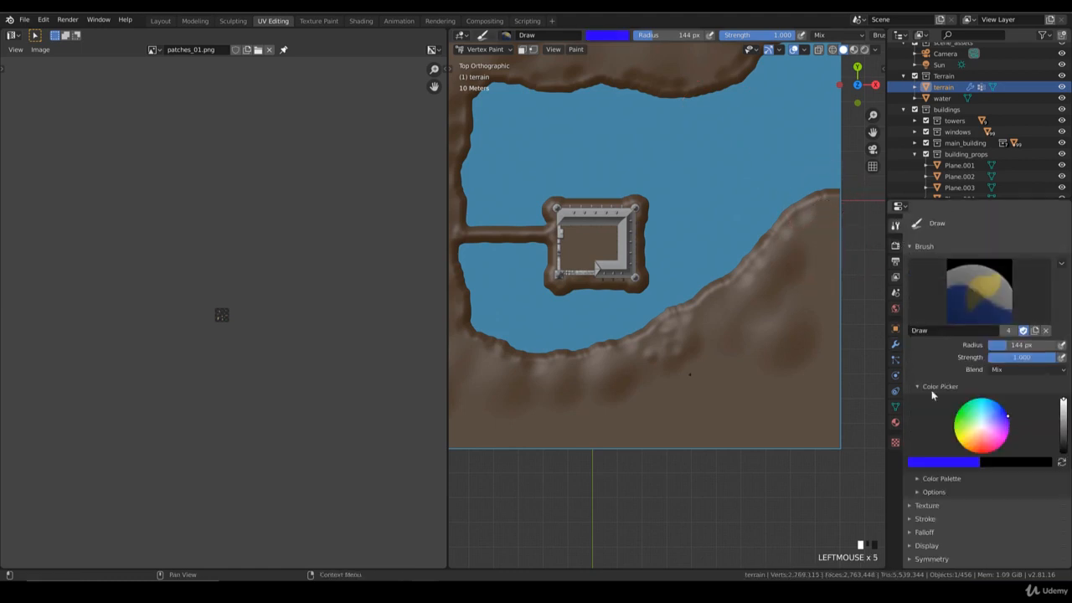
scroll(766, 394, up, 1)
drag(1014, 347, 998, 347)
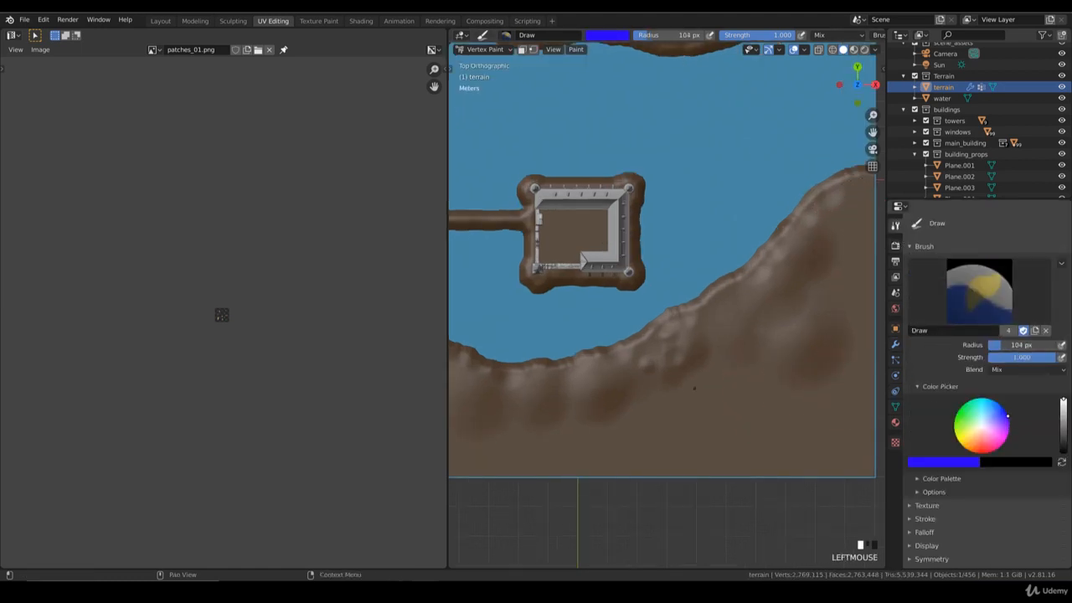
Step: Paint a blue vertex-colour stroke along the terrain's southern shoreline below the castle
scroll(699, 333, up, 2)
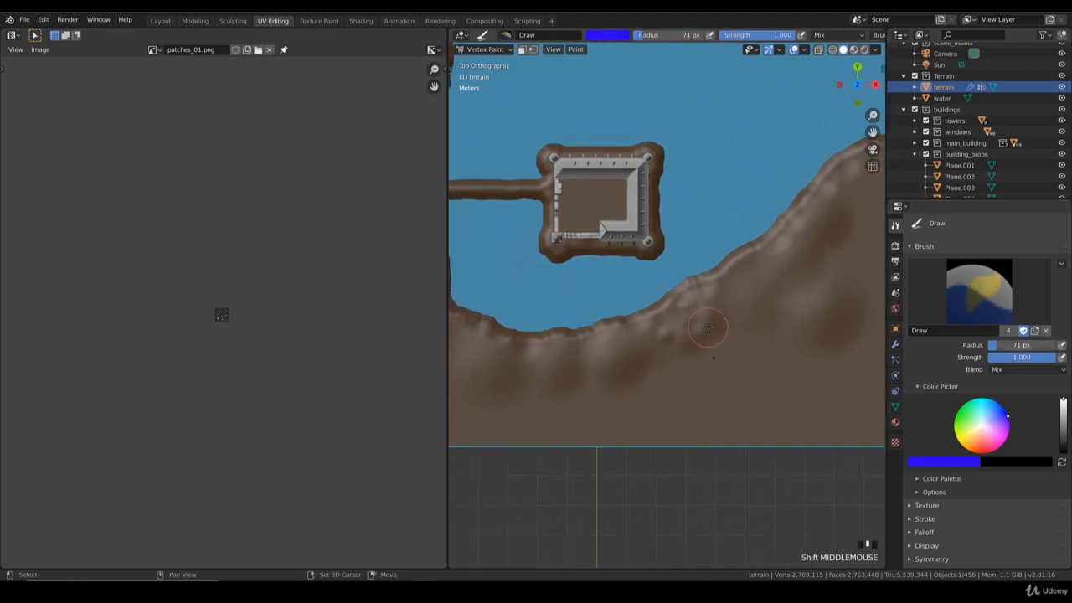
drag(689, 332, 618, 368)
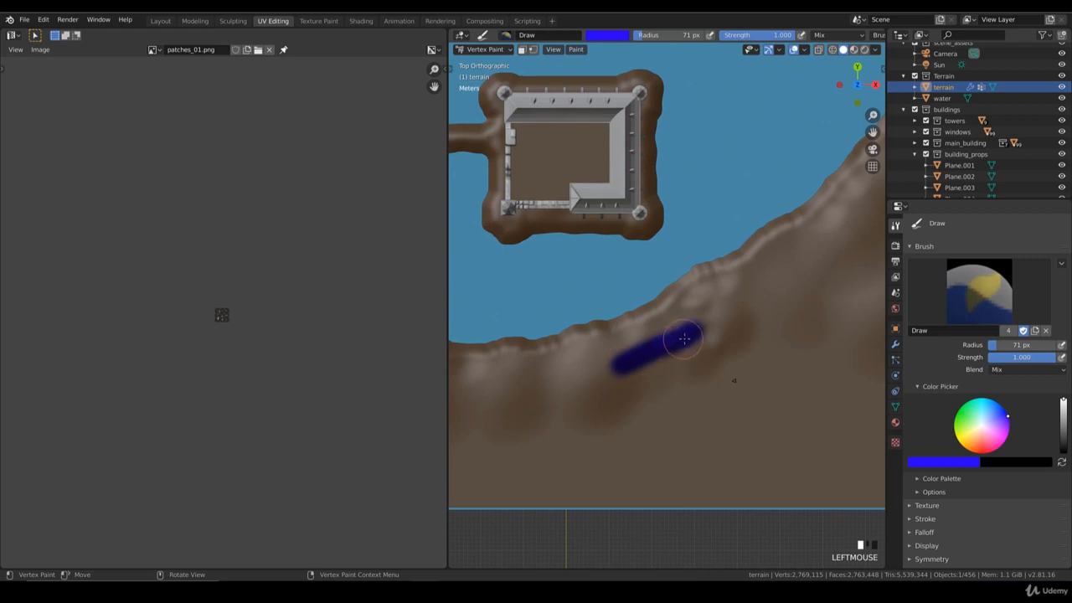
drag(684, 337, 703, 332)
shift+middle_drag(704, 332, 756, 313)
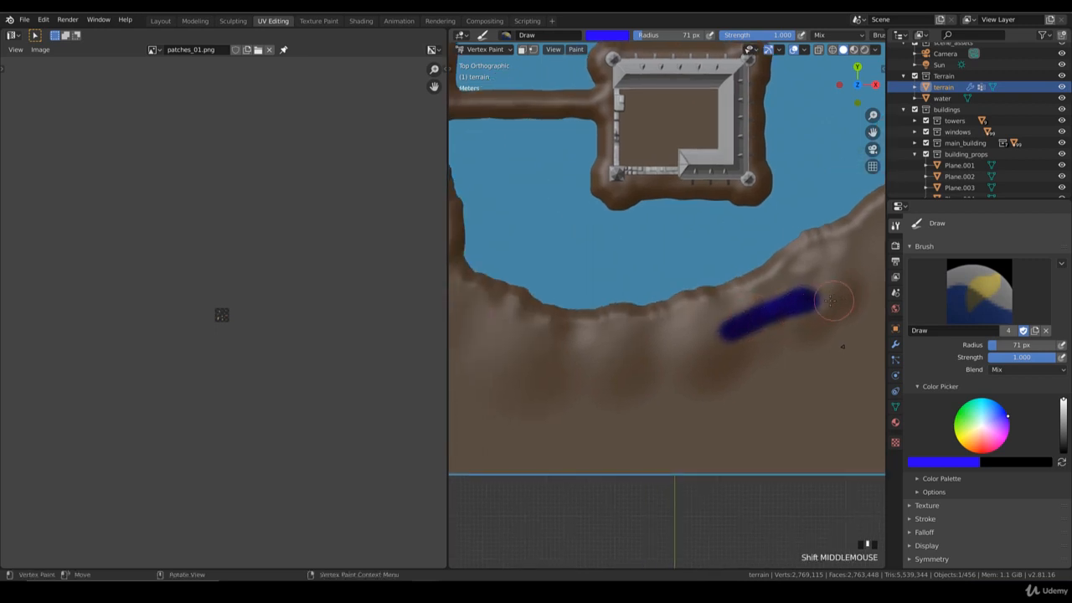
mouse_move(756, 318)
mouse_down()
mouse_move(669, 347)
mouse_move(546, 354)
mouse_up()
shift+middle_drag(545, 355, 671, 359)
mouse_move(671, 358)
mouse_down()
mouse_move(569, 335)
mouse_move(543, 305)
mouse_up()
shift+middle_drag(542, 305, 708, 365)
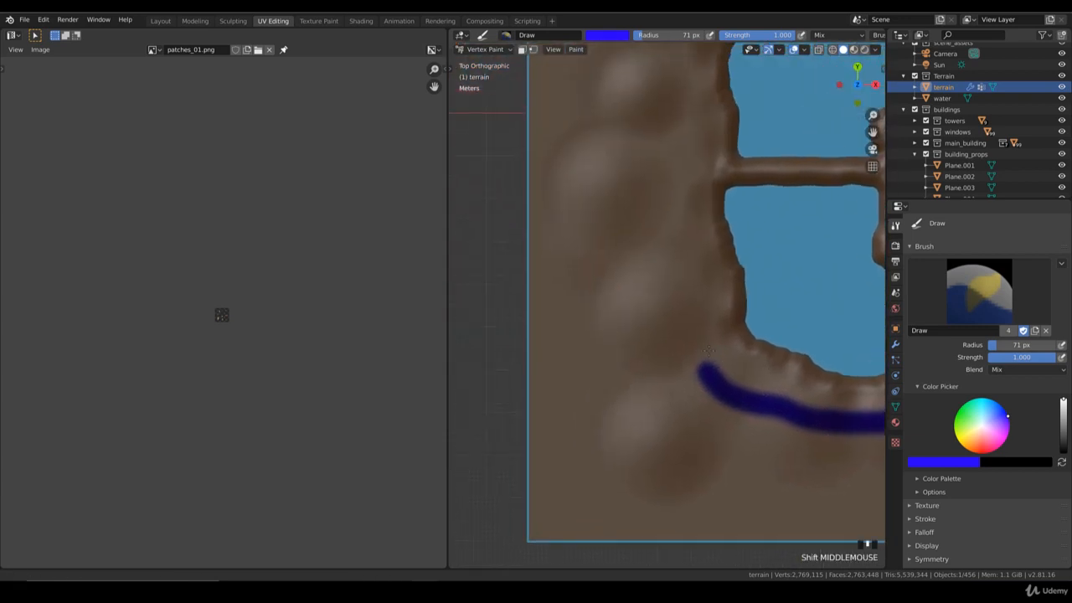
mouse_move(708, 365)
mouse_down()
mouse_move(658, 332)
mouse_move(651, 307)
mouse_move(670, 287)
mouse_move(678, 251)
mouse_up()
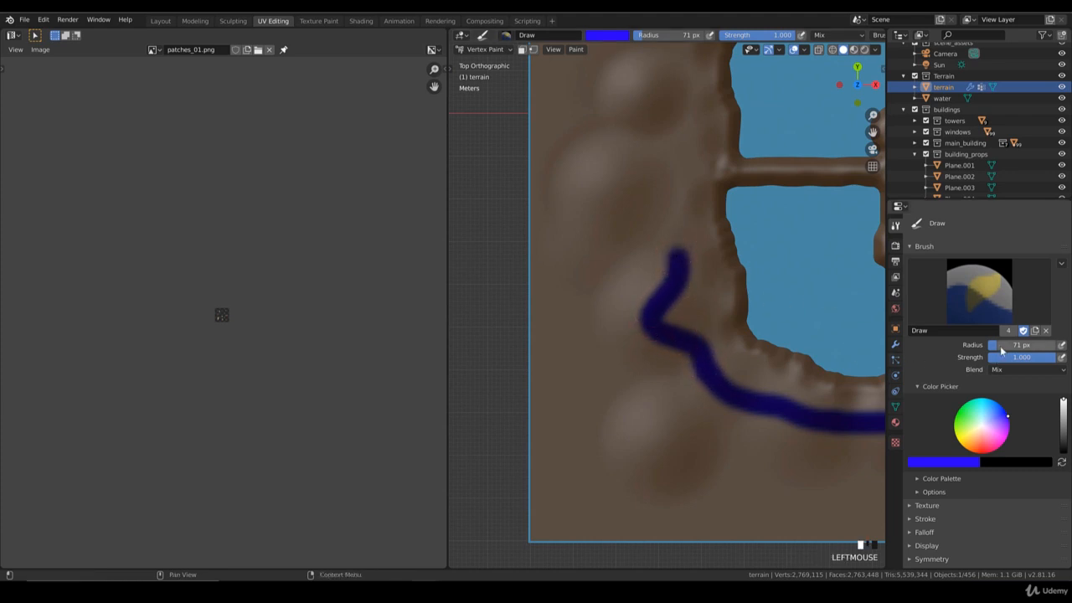
drag(678, 293, 671, 205)
shift+middle_drag(686, 190, 648, 281)
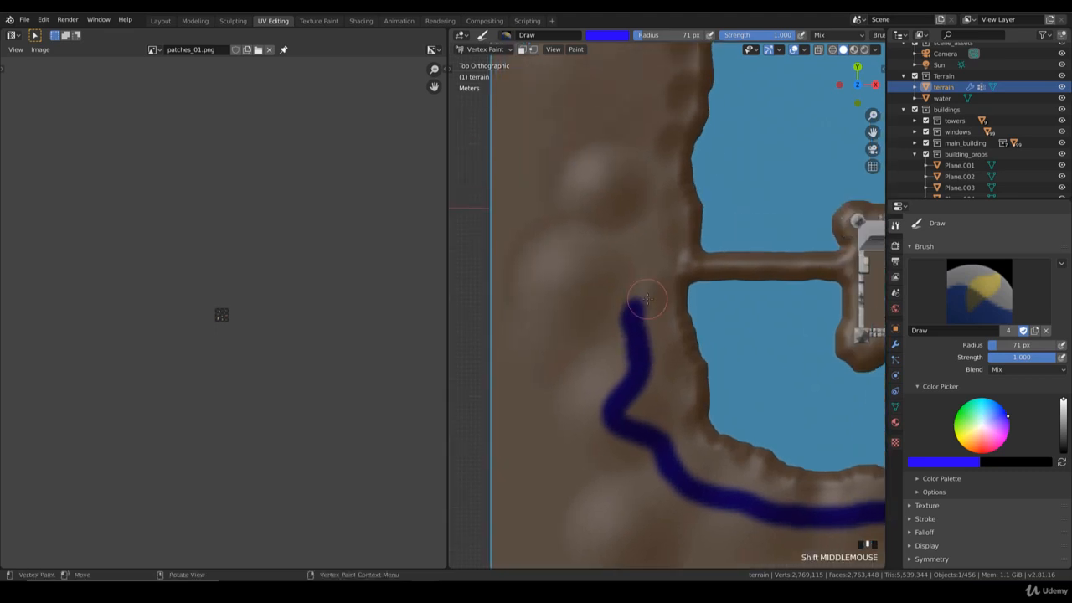
Step: Continue the blue stroke up along the western shoreline of the terrain
scroll(643, 299, up, 1)
drag(628, 313, 643, 175)
mouse_move(635, 269)
mouse_down()
mouse_move(633, 252)
mouse_move(653, 251)
mouse_up()
shift+middle_drag(653, 251, 592, 255)
scroll(555, 273, up, 2)
drag(555, 273, 837, 274)
mouse_move(676, 242)
shift+middle_down()
mouse_move(715, 384)
mouse_move(735, 405)
shift+middle_up()
mouse_move(597, 349)
mouse_down()
mouse_move(602, 303)
mouse_move(564, 245)
mouse_move(566, 209)
mouse_move(607, 162)
mouse_up()
shift+middle_drag(614, 231, 617, 471)
mouse_move(609, 407)
mouse_down()
mouse_move(626, 362)
mouse_move(626, 262)
mouse_move(659, 211)
mouse_move(771, 209)
mouse_up()
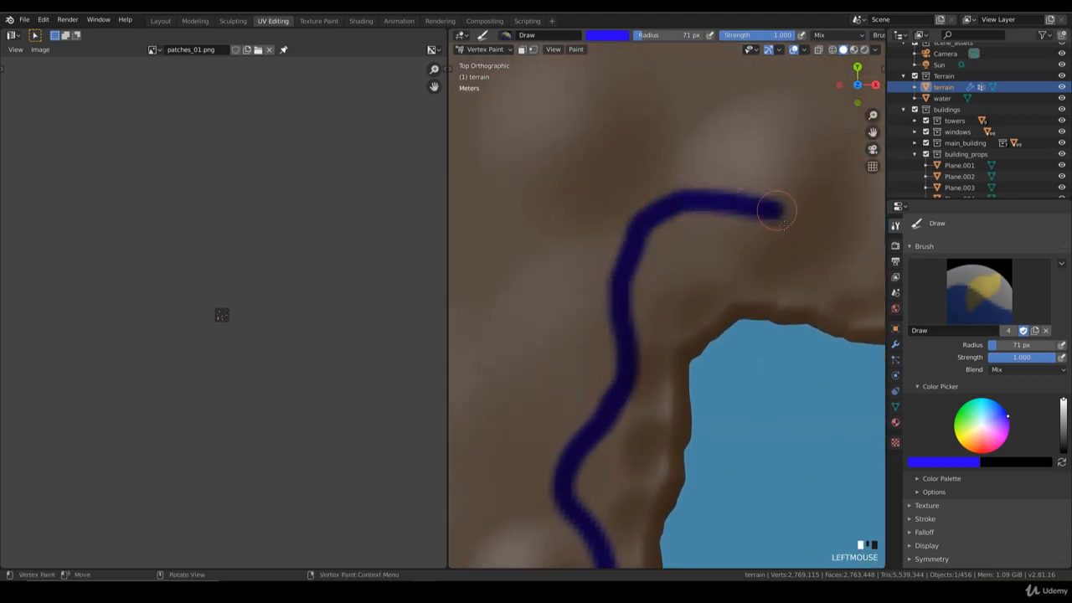
shift+middle_drag(770, 209, 576, 343)
shift+middle_drag(515, 317, 528, 312)
Step: Paint blue along the terrain's northern shoreline
scroll(528, 313, up, 1)
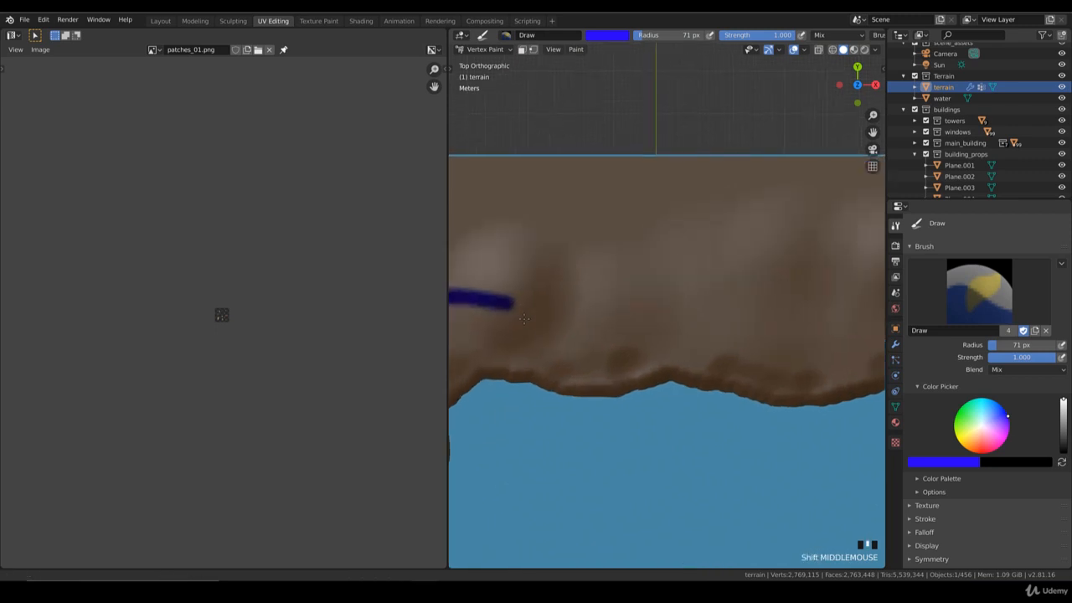
mouse_move(506, 306)
mouse_down()
mouse_move(566, 317)
mouse_move(670, 291)
mouse_move(813, 308)
mouse_up()
shift+middle_drag(814, 308, 529, 329)
mouse_move(529, 329)
mouse_down()
mouse_move(621, 322)
mouse_move(792, 232)
mouse_up()
mouse_move(791, 233)
middle_down()
mouse_move(597, 438)
mouse_move(563, 343)
mouse_move(541, 426)
mouse_move(650, 360)
middle_up()
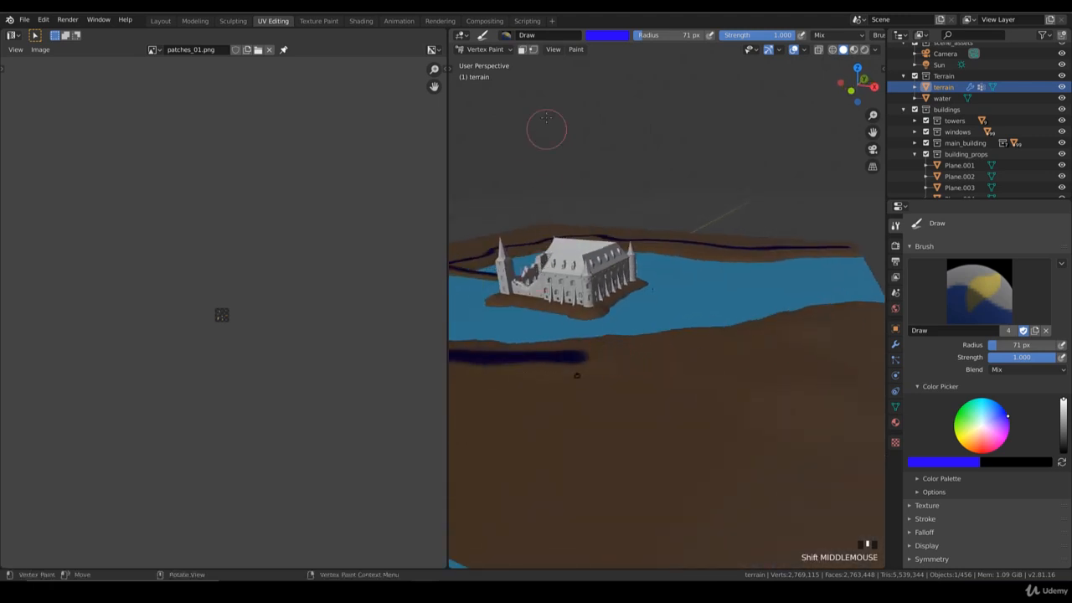
Step: Return to Object Mode and expand the terrain's Vertex Colors list in its object data properties
click(484, 48)
click(481, 64)
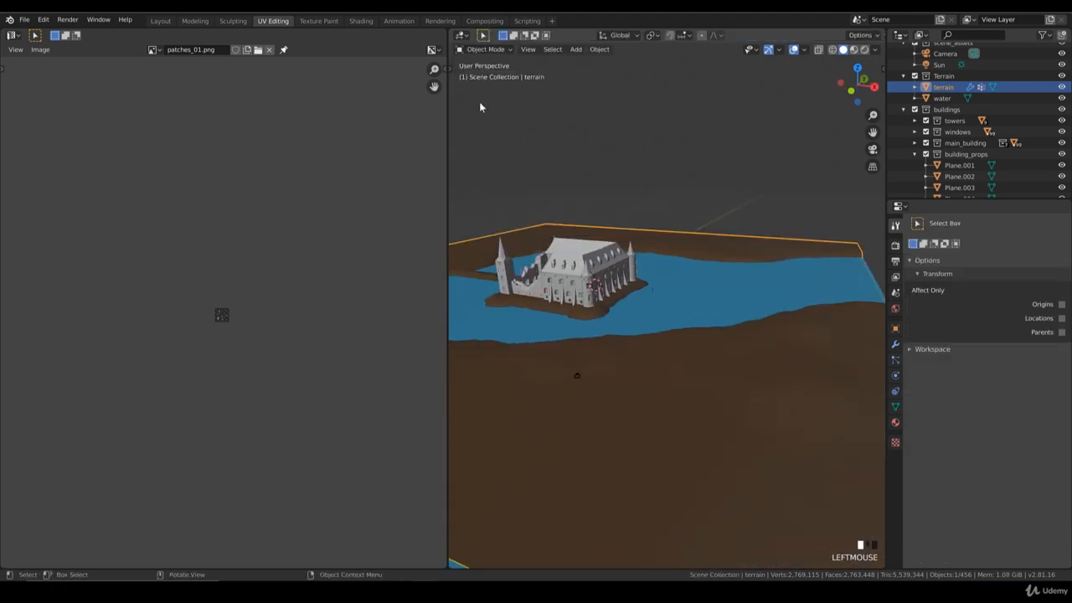
click(894, 407)
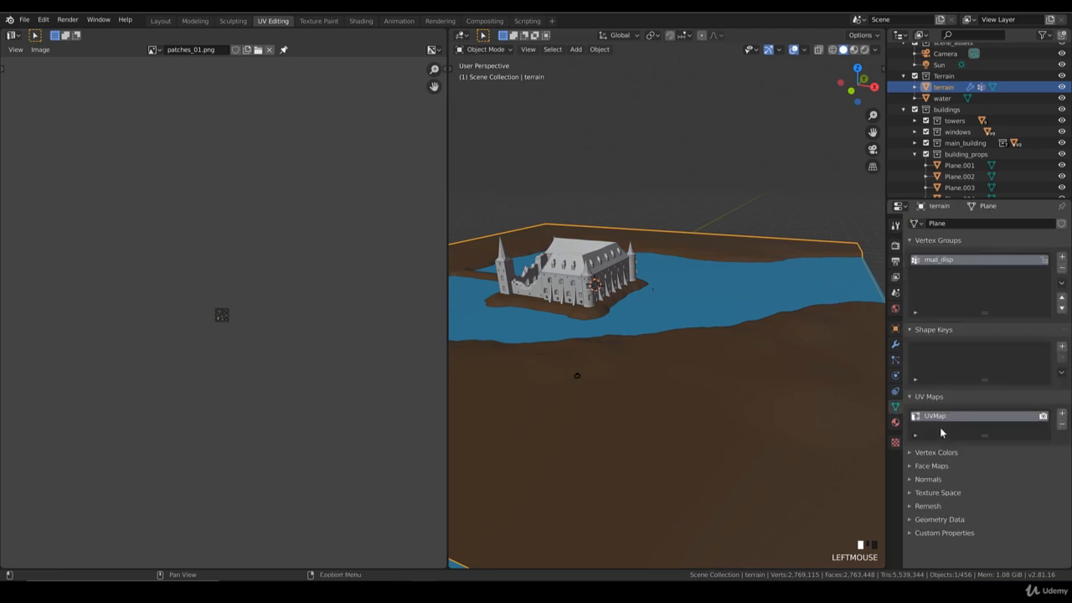
click(915, 455)
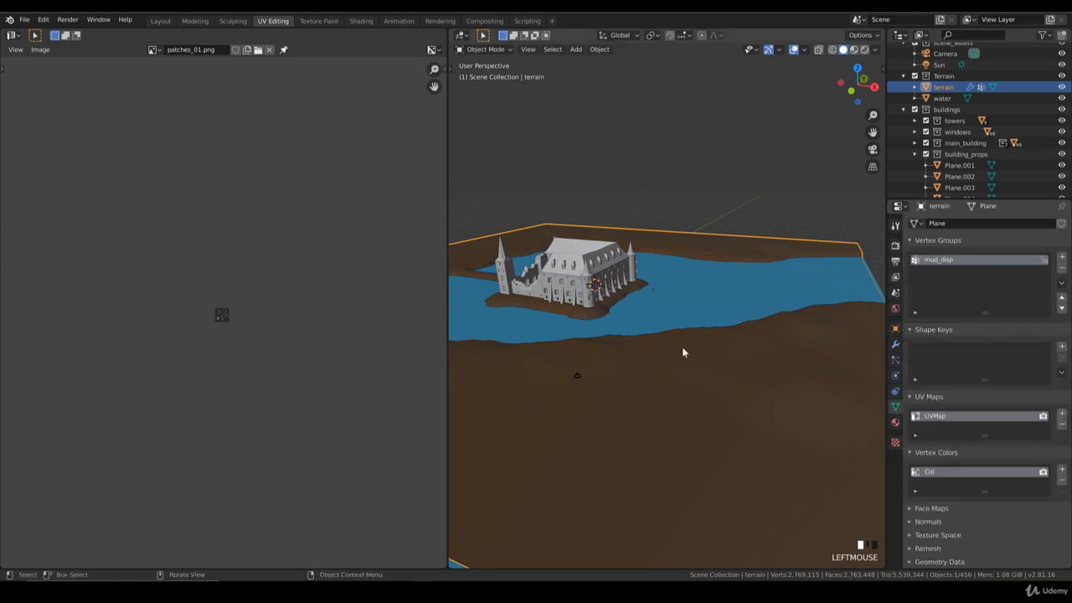
Step: Set the Subdivision modifier's viewport levels to 2 and enable its edit-mode display
mouse_move(651, 323)
middle_down()
mouse_move(630, 341)
mouse_move(665, 337)
middle_up()
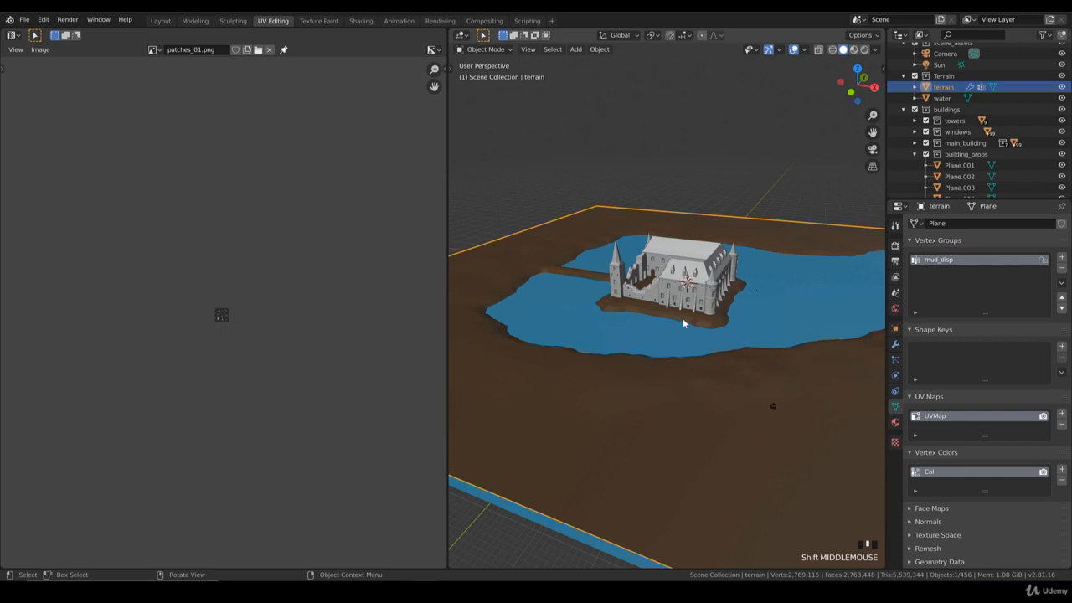
middle_drag(683, 322, 672, 350)
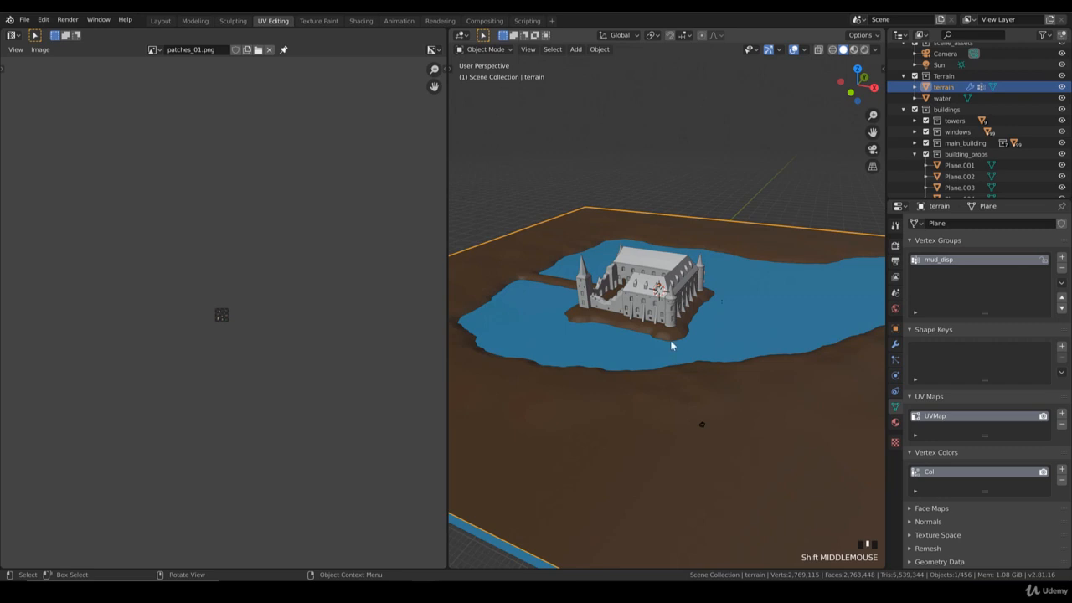
click(895, 343)
click(913, 308)
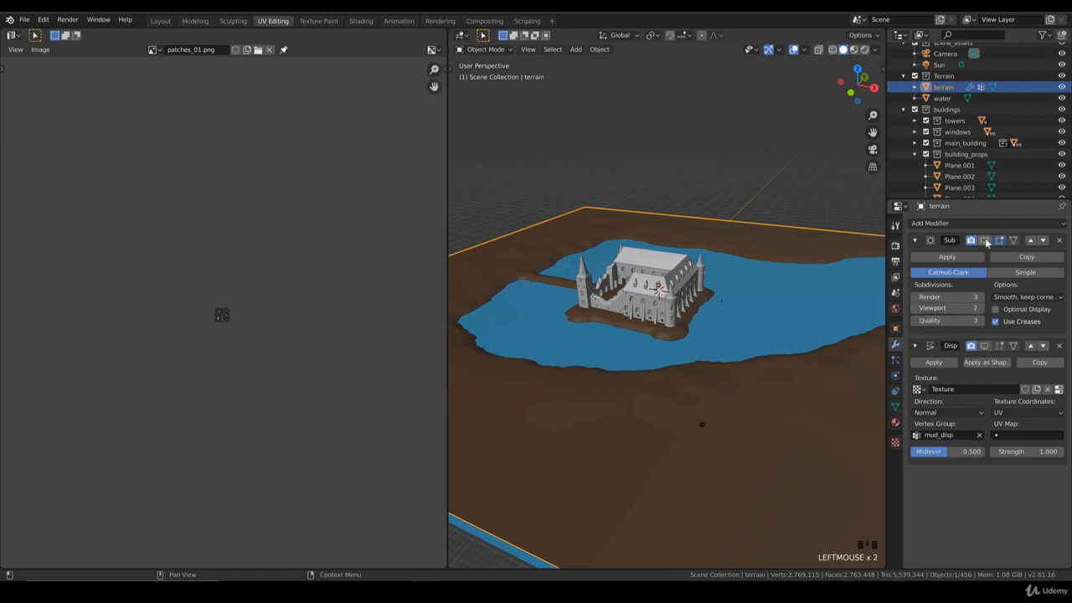
click(986, 241)
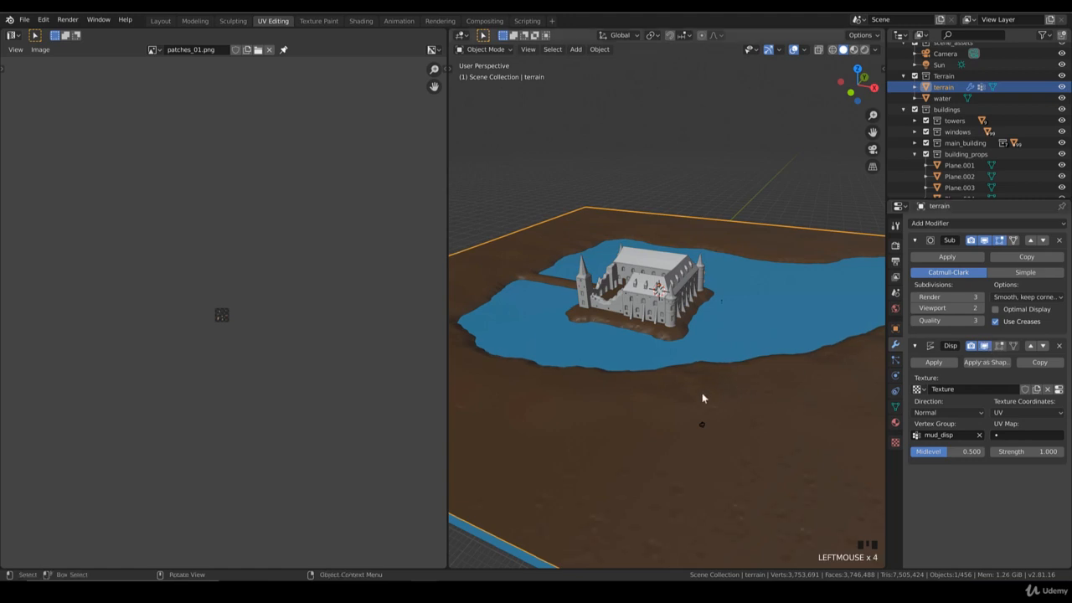
Step: Orbit around the terrain and castle, then view the scene through the camera
shift+middle_drag(704, 396, 713, 387)
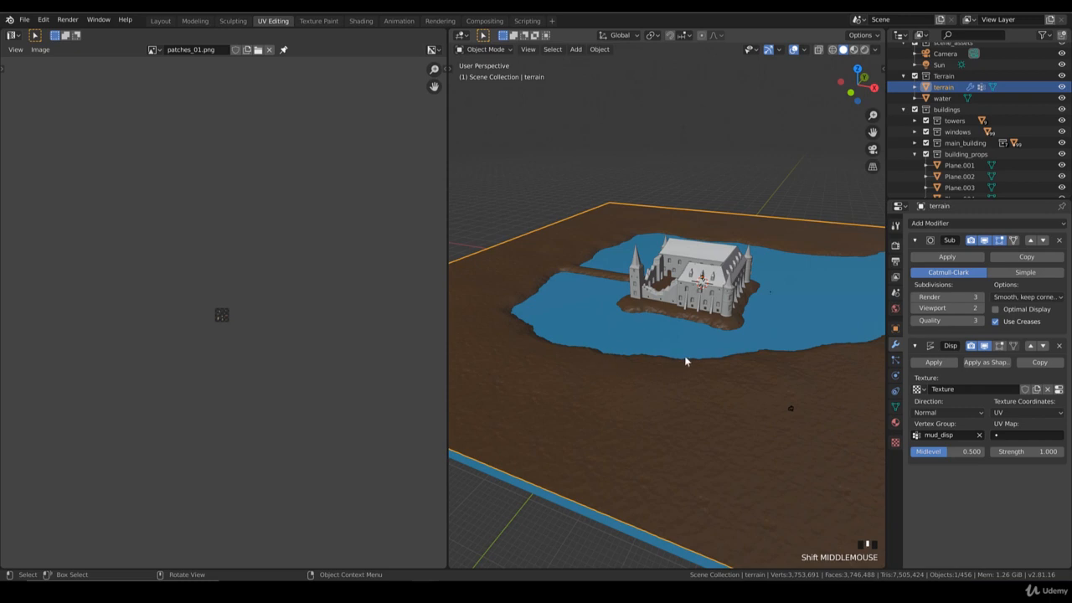
middle_drag(621, 299, 622, 338)
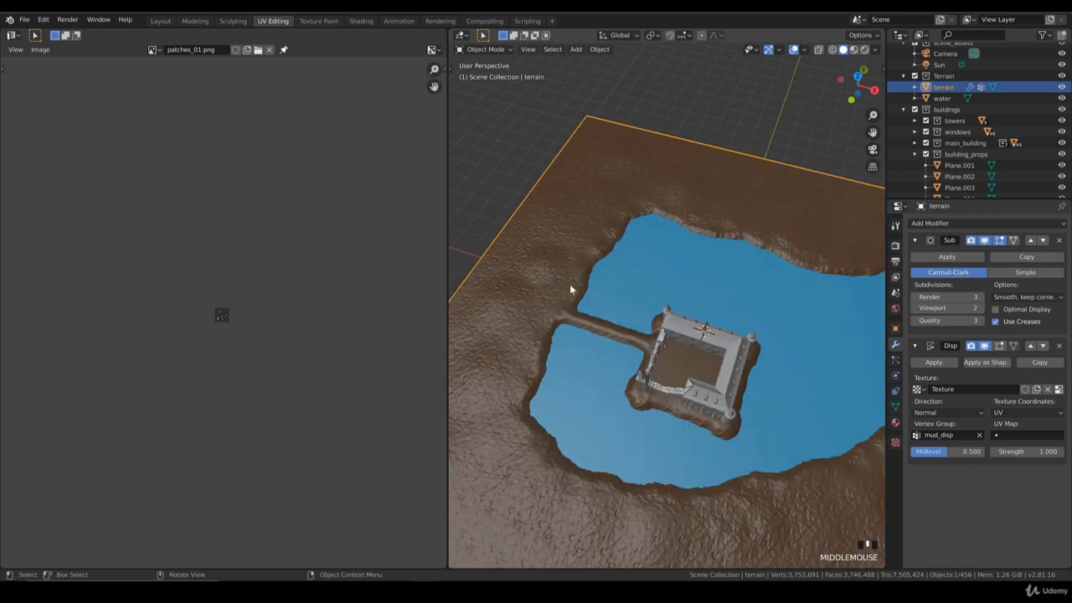
middle_drag(657, 413, 628, 378)
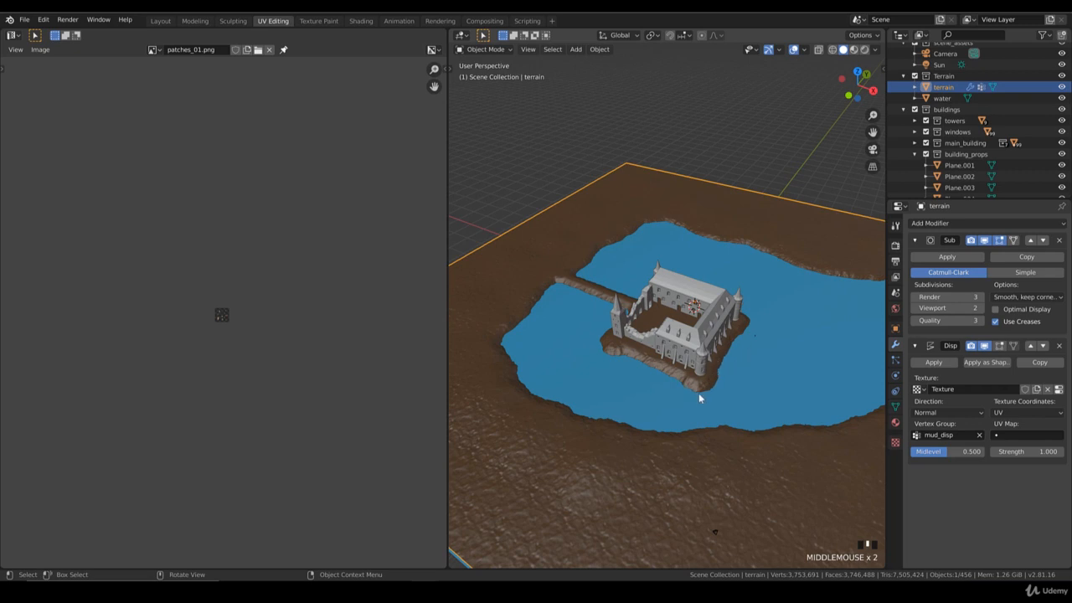
middle_drag(698, 393, 674, 371)
key(KP_0)
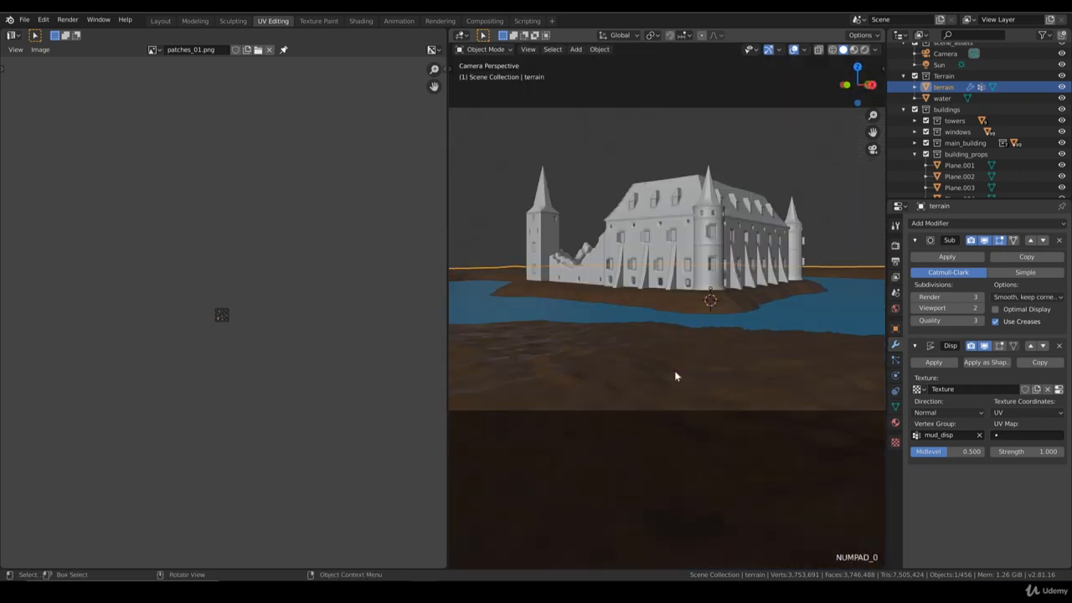
scroll(678, 347, down, 2)
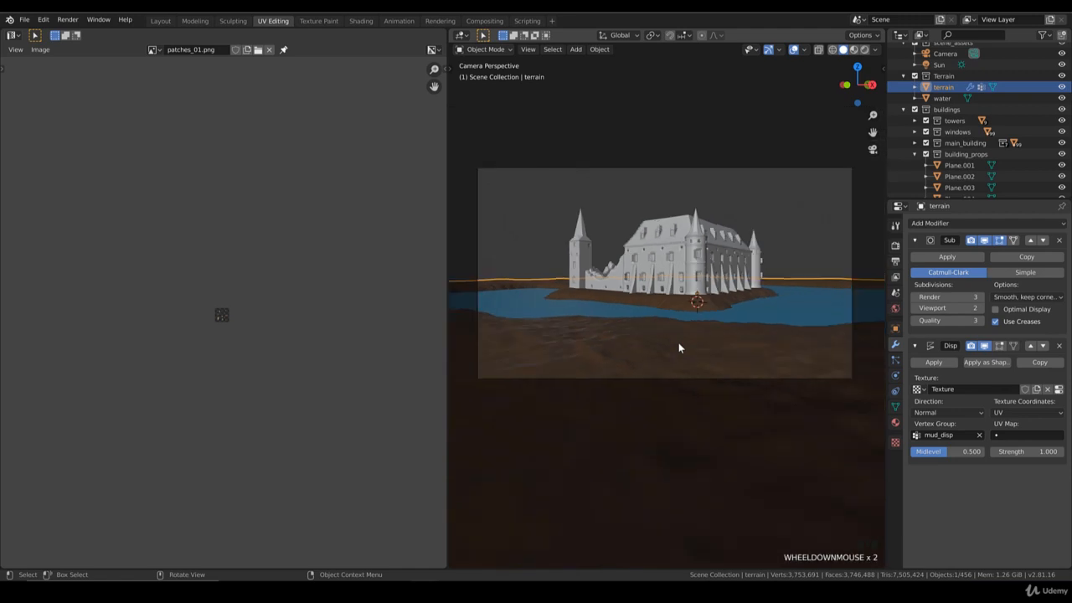